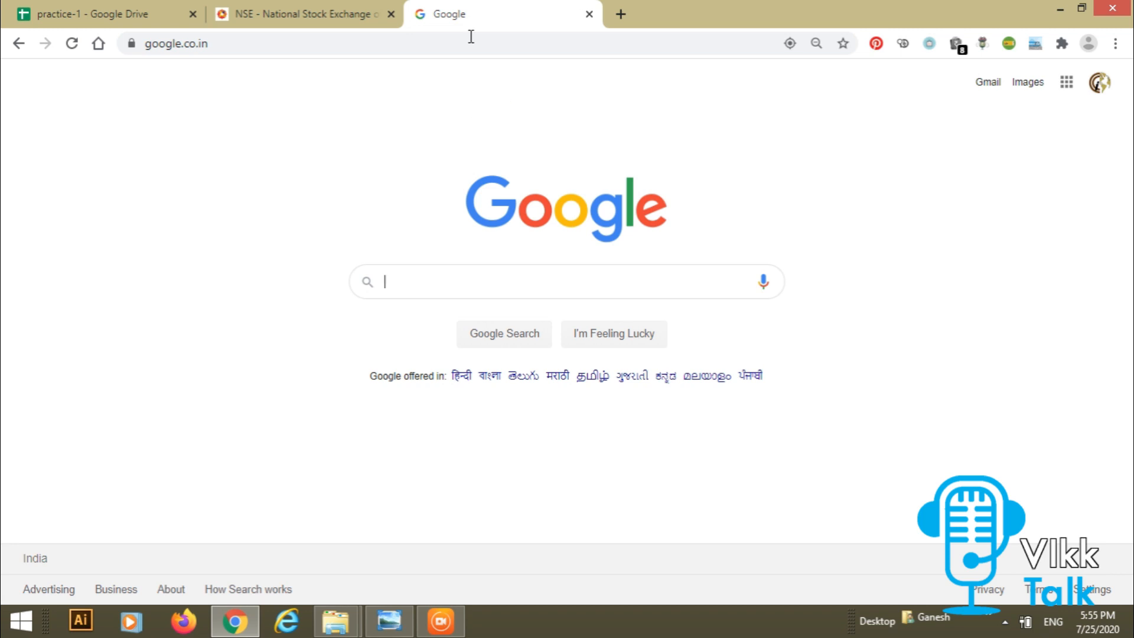
Step: Search the web for "google sheet", open the Google Sheets page and go to the personal Google Sheets home
left_click(224, 45)
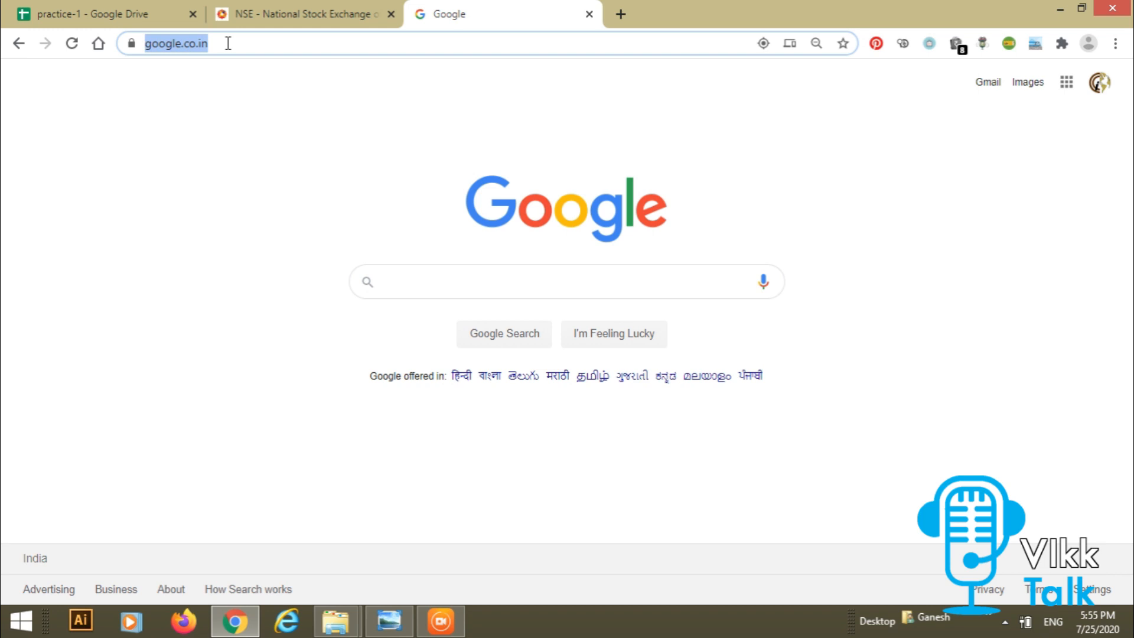
type("google s")
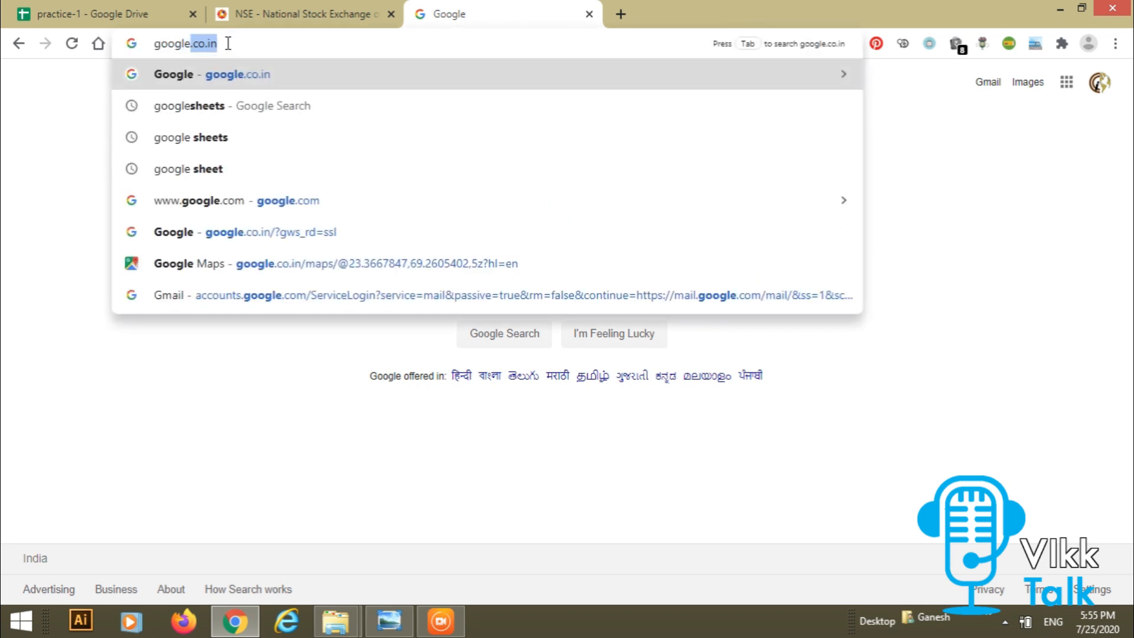
type("heet")
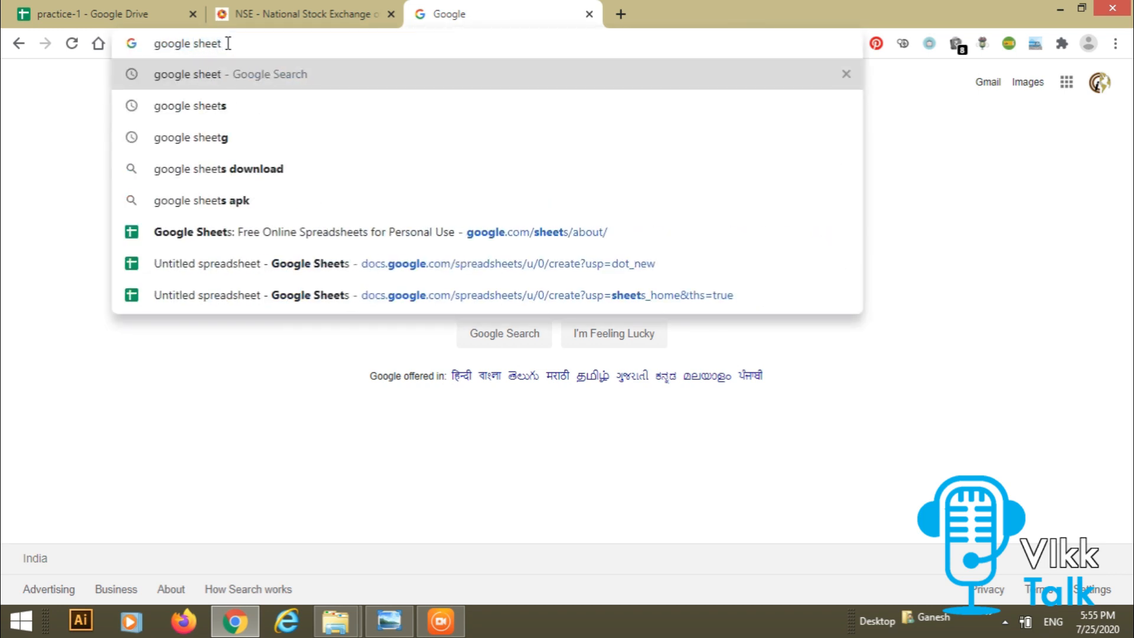
key("Return")
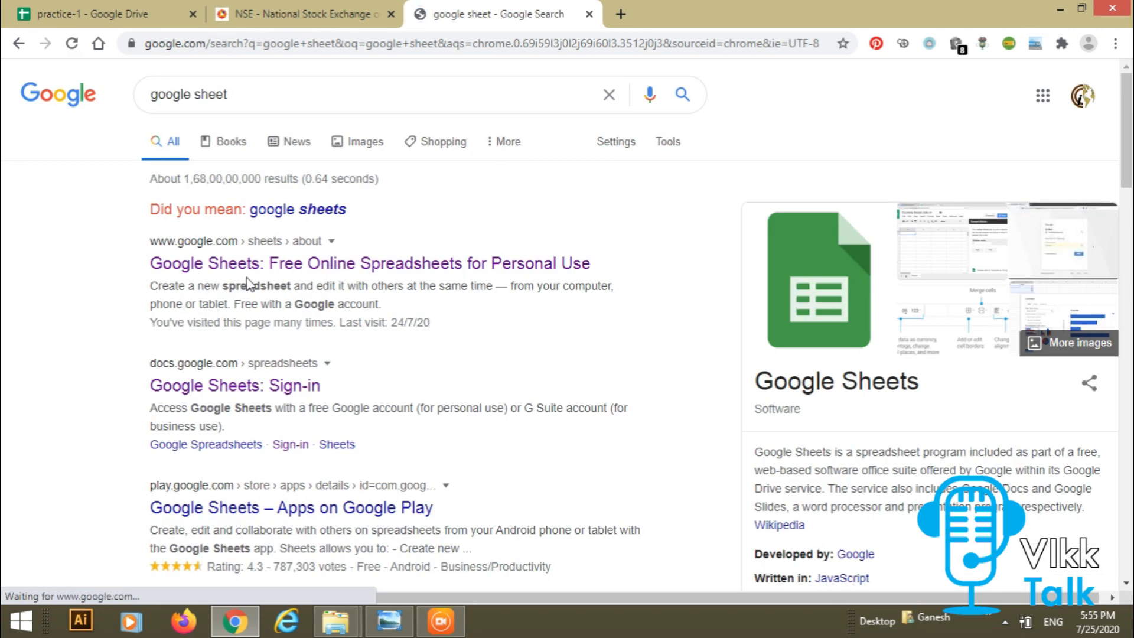
left_click(388, 267)
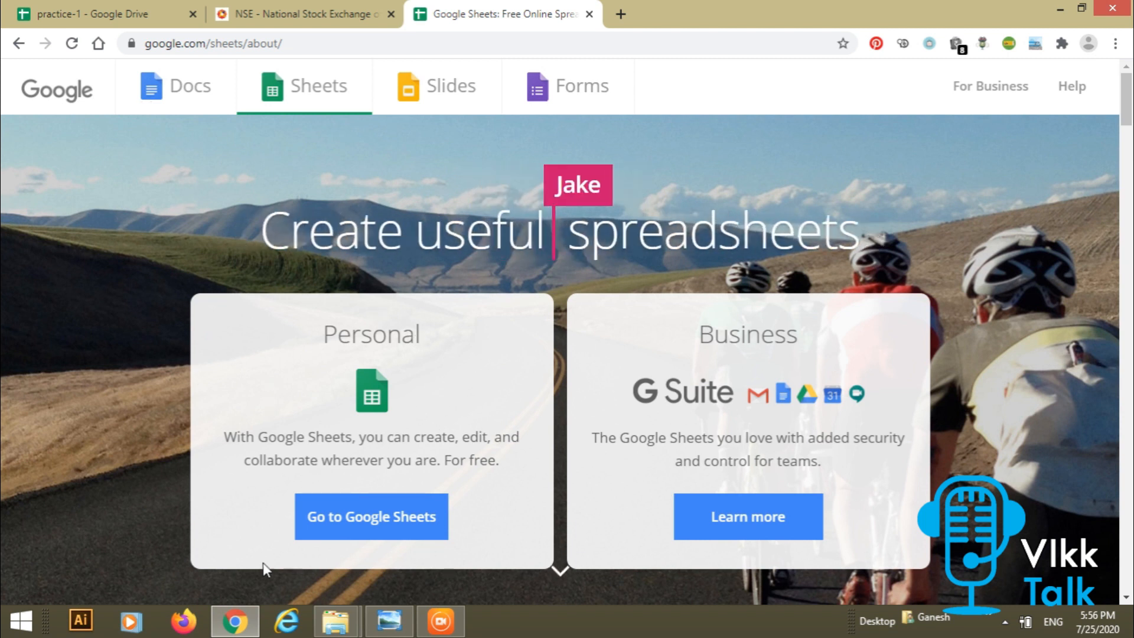
left_click(379, 532)
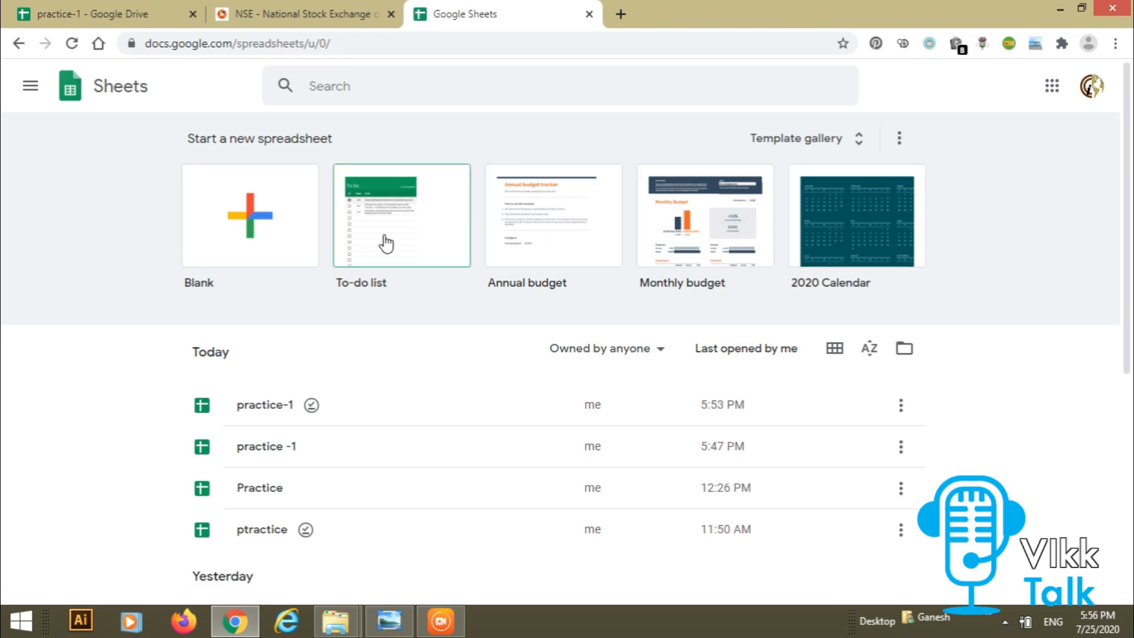
Step: Browse the full template gallery from Personal to Education and create a blank spreadsheet
left_click(863, 148)
scroll(541, 331, "down", 10)
scroll(540, 335, "down", 15)
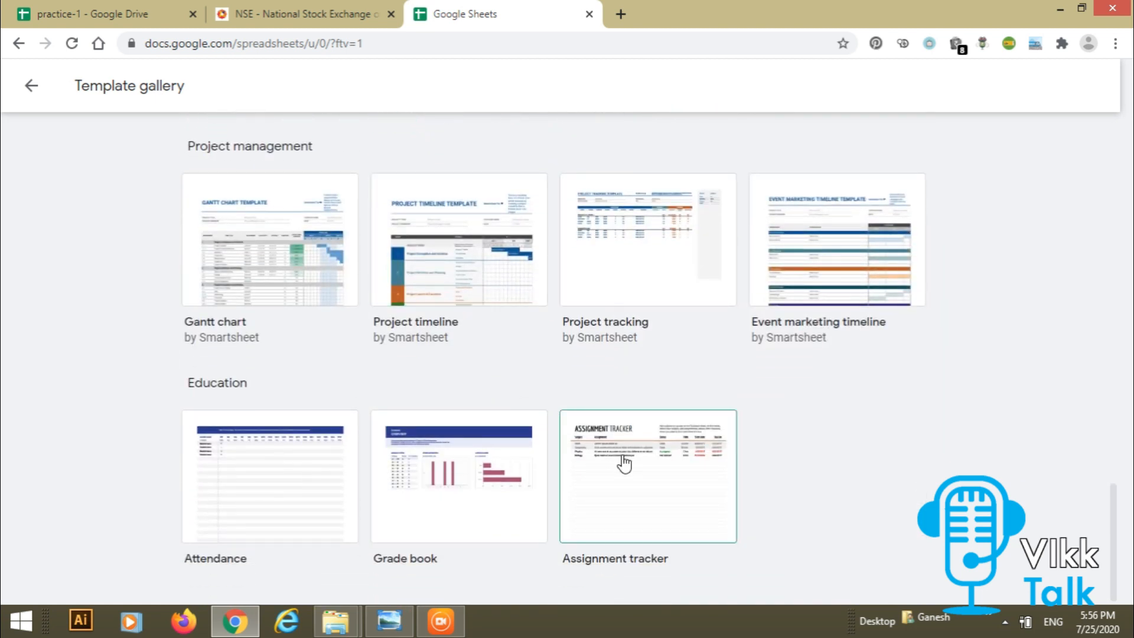
scroll(562, 463, "up", 20)
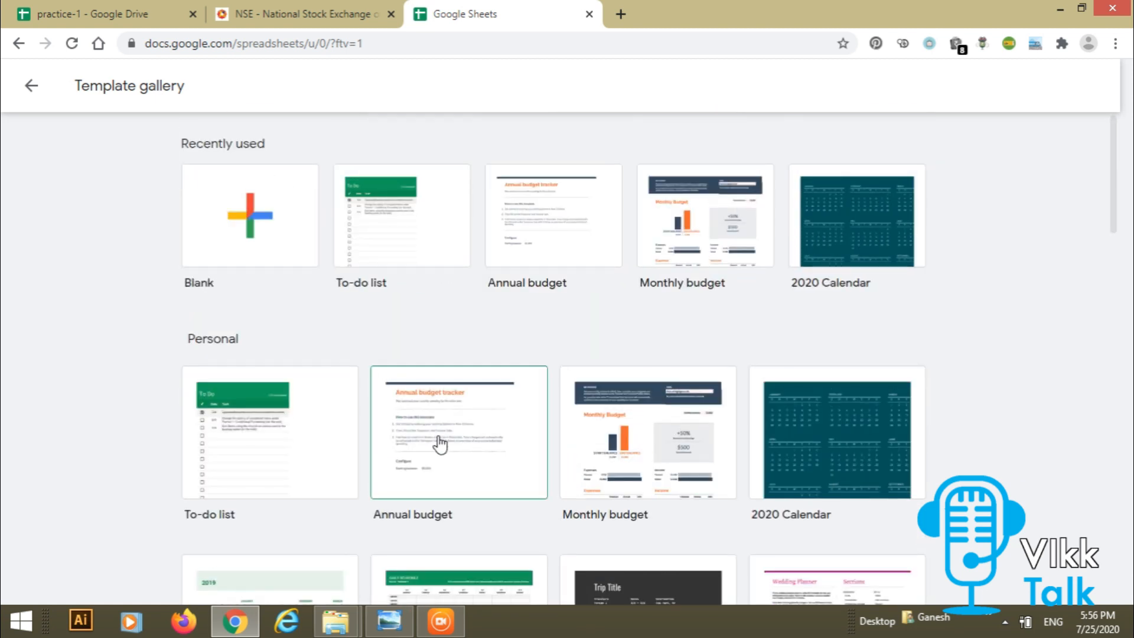
scroll(584, 324, "down", 8)
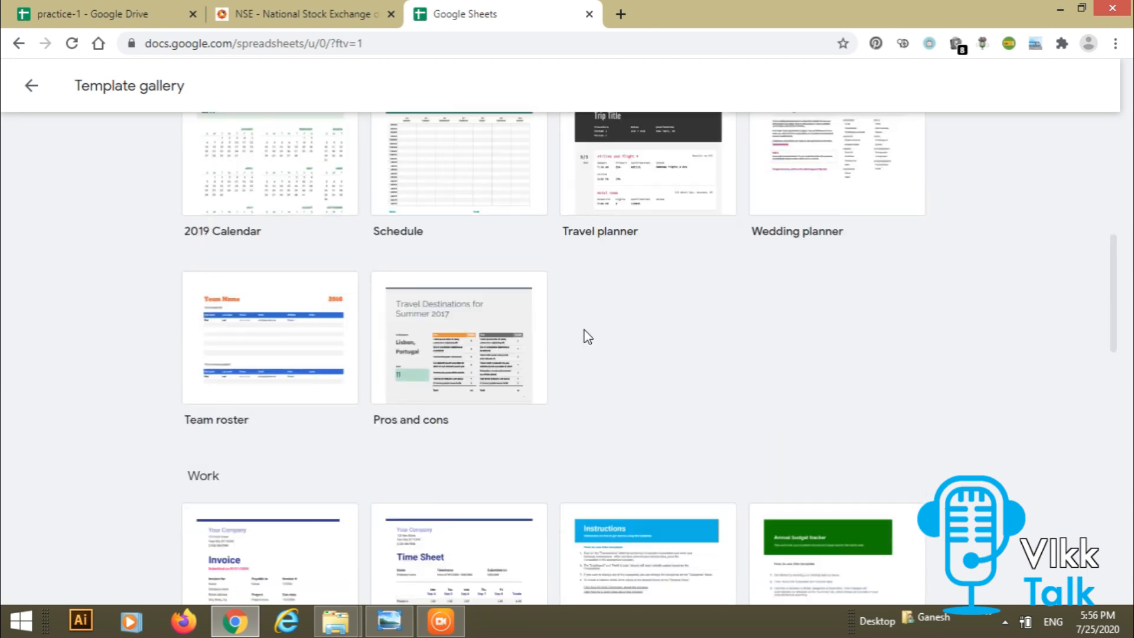
scroll(532, 331, "down", 15)
scroll(520, 354, "up", 8)
scroll(518, 396, "up", 10)
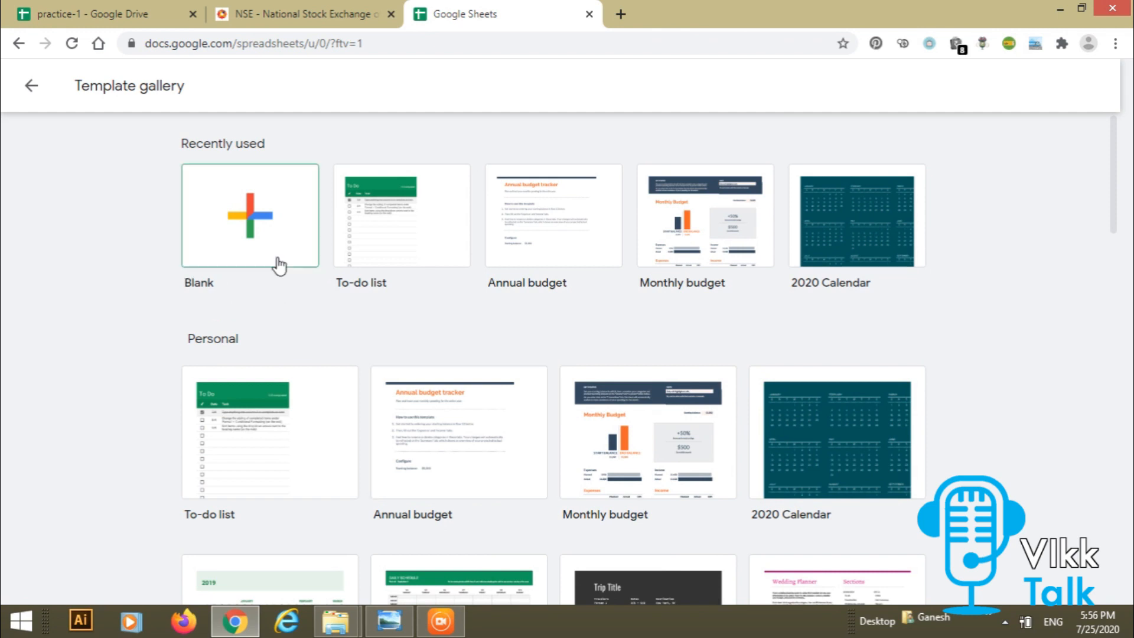
left_click(255, 224)
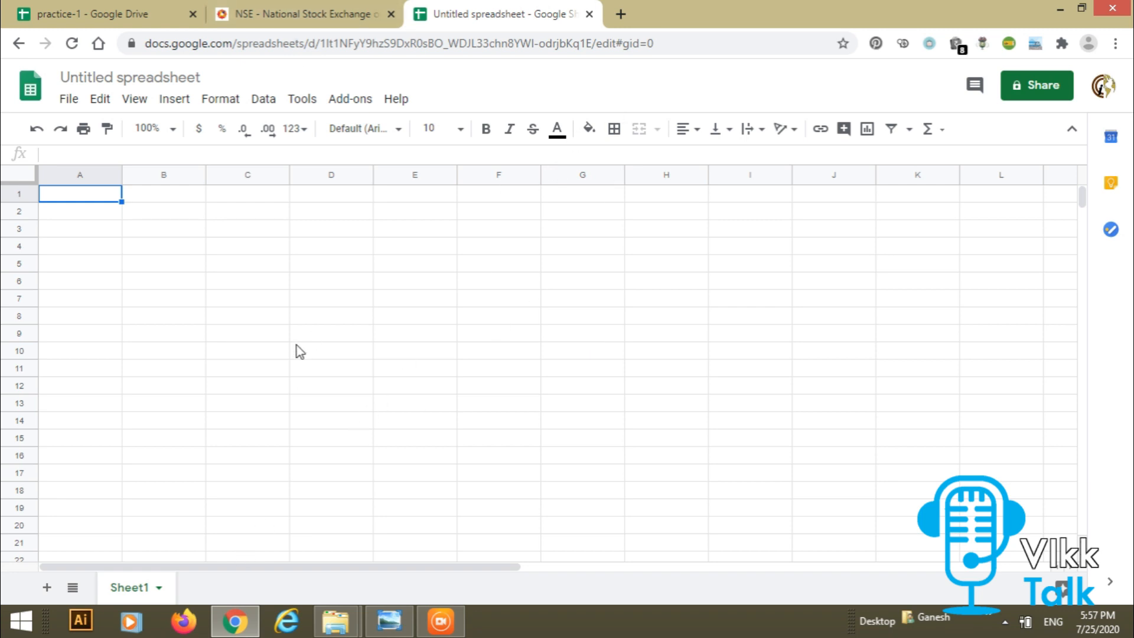
Step: Return to the Google homepage and open Sheets from the list of Google apps
key("alt+Left")
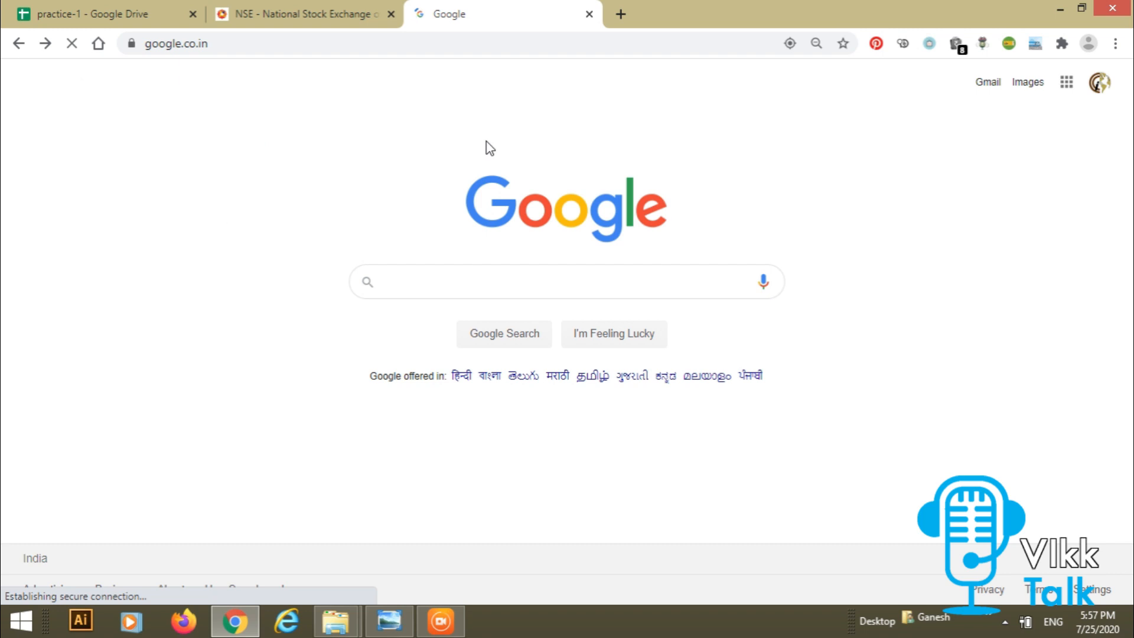
left_click(1066, 84)
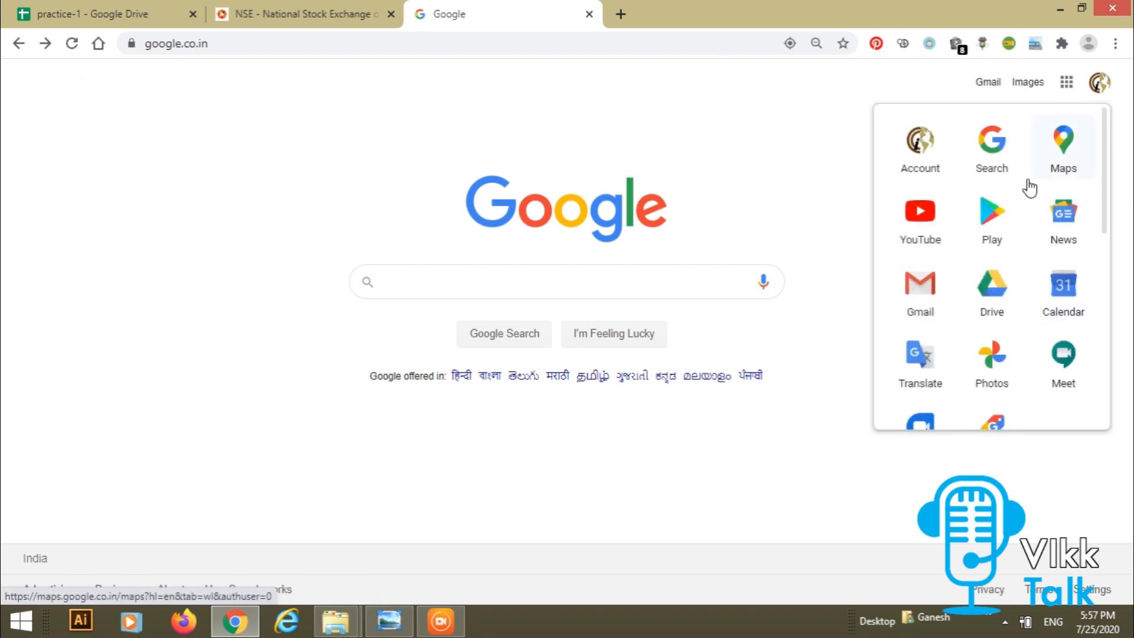
scroll(1030, 188, "down", 8)
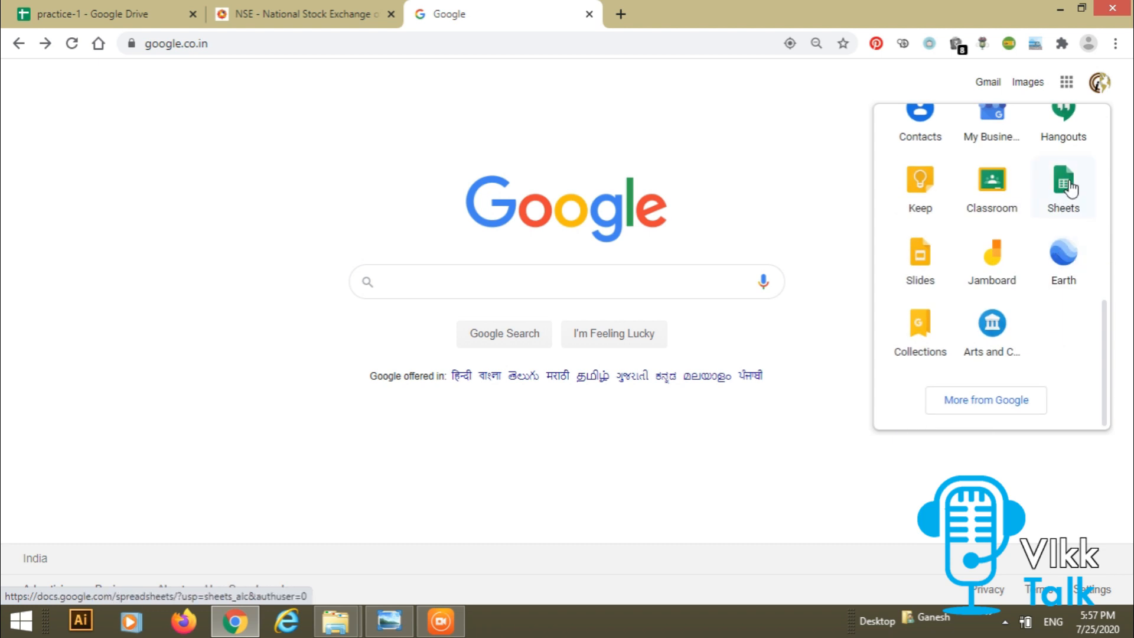
left_click(1070, 188)
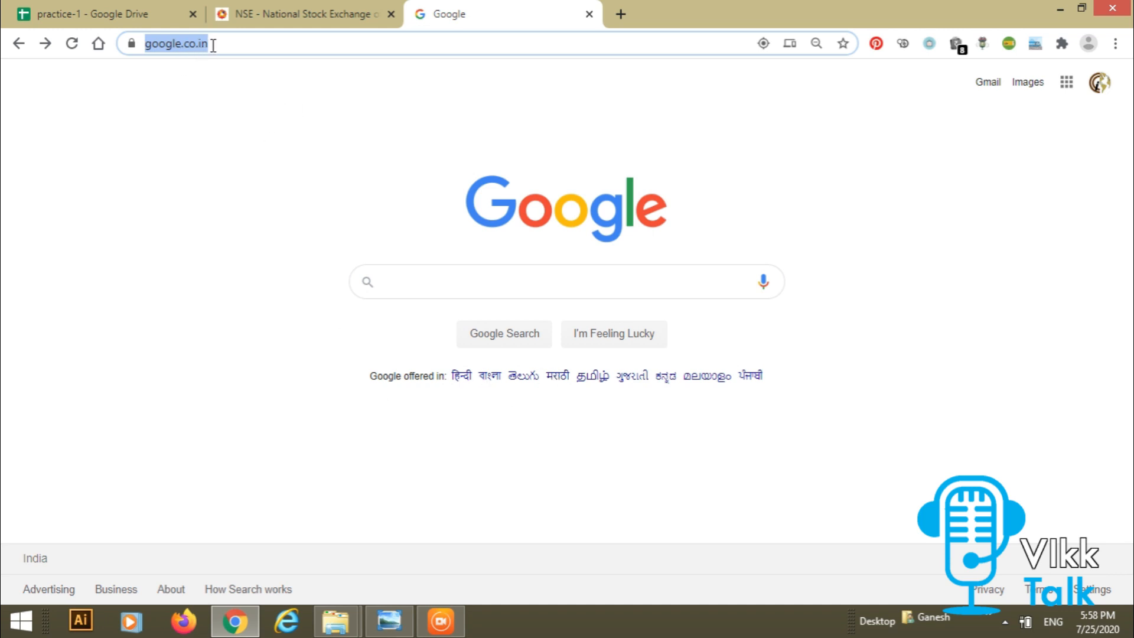
Step: Create a new blank spreadsheet by going to the address sheet.new from the Google homepage
key("End")
left_click_drag(288, 46, 132, 43)
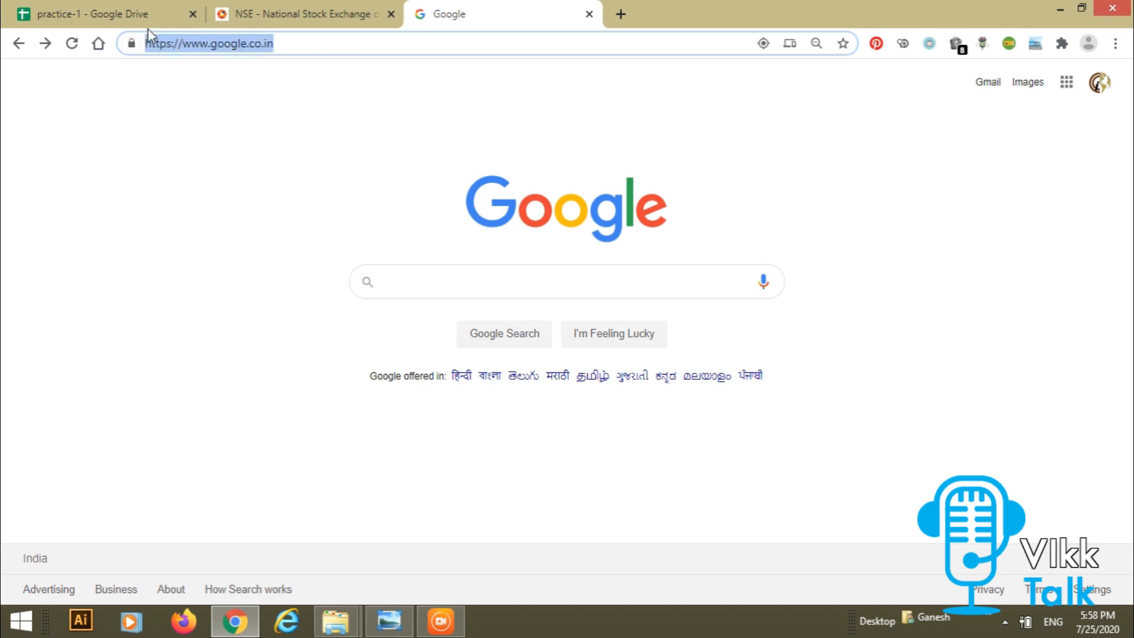
type("sheet.new")
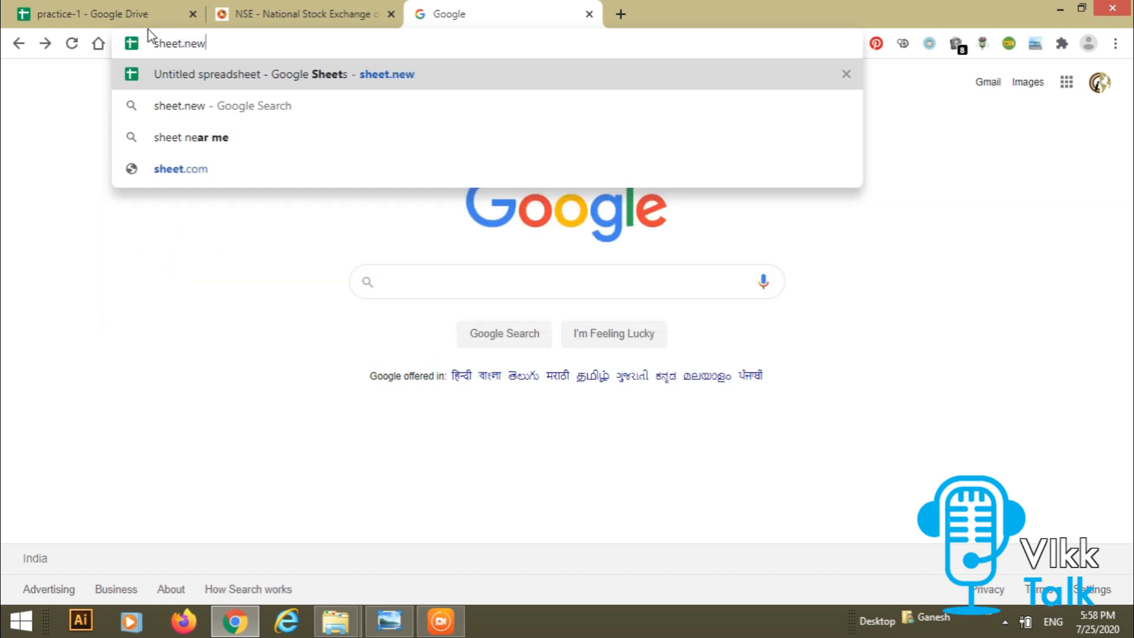
key("Return")
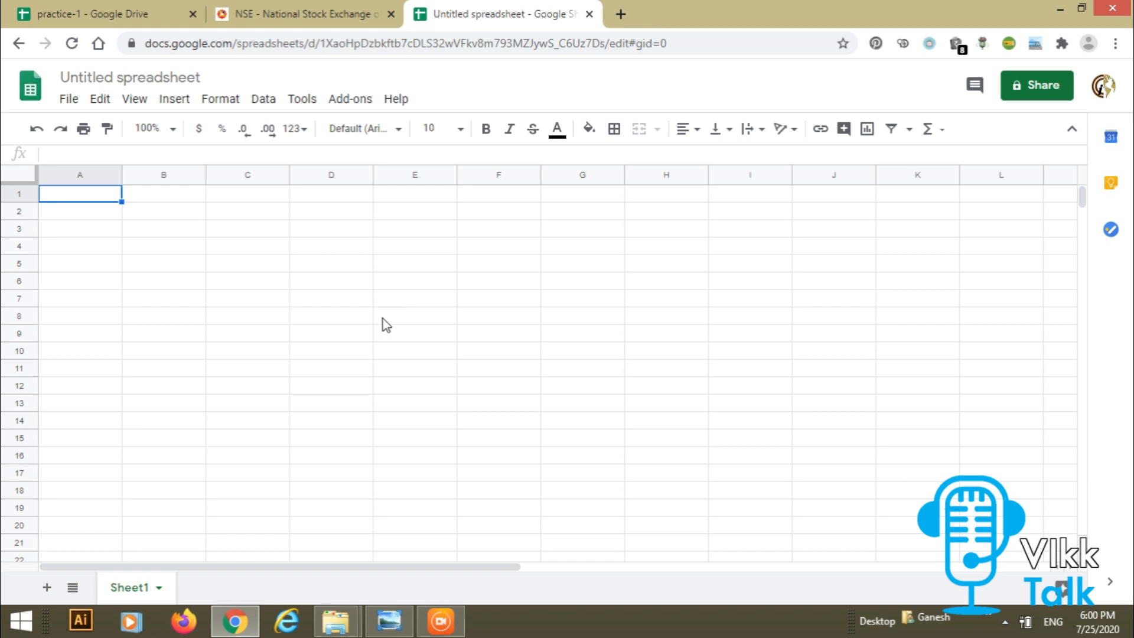
Step: Start sharing the untitled spreadsheet and save it under the name Project-1
left_click(1034, 96)
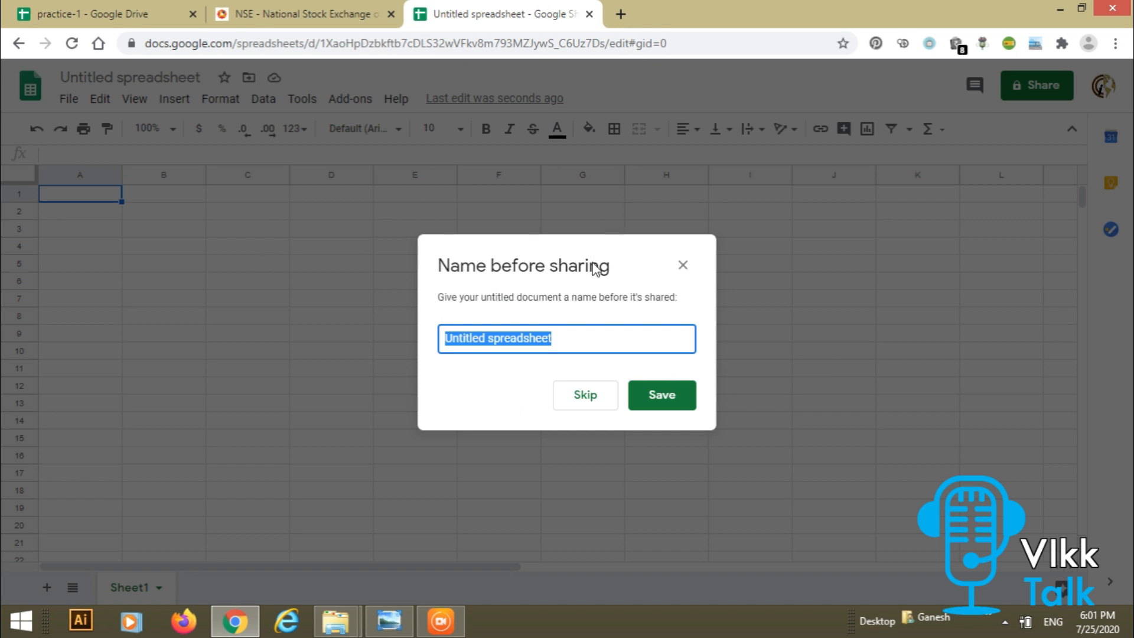
left_click_drag(566, 338, 433, 347)
type("Project-1")
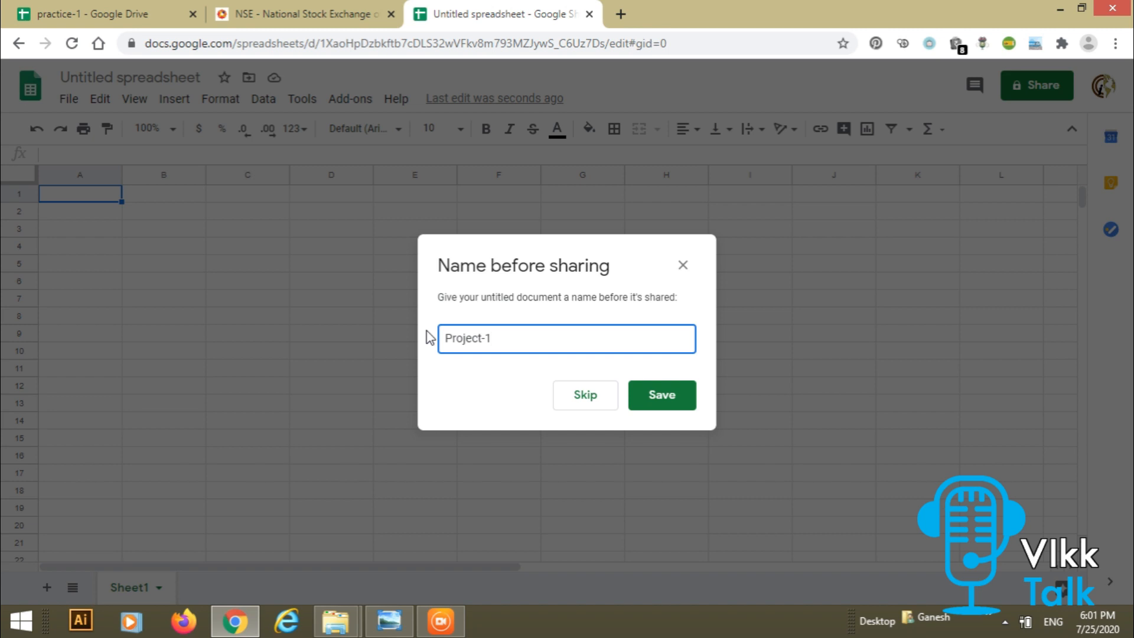
left_click(665, 399)
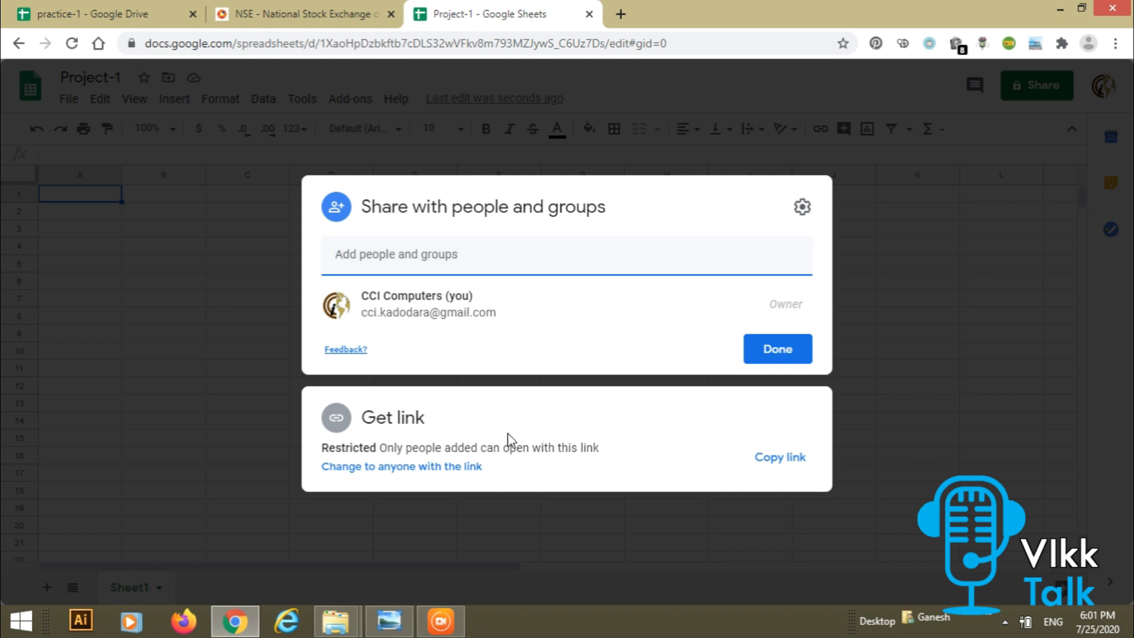
Step: Add two suggested contacts as recipients for sharing the Project-1 spreadsheet
type("keta")
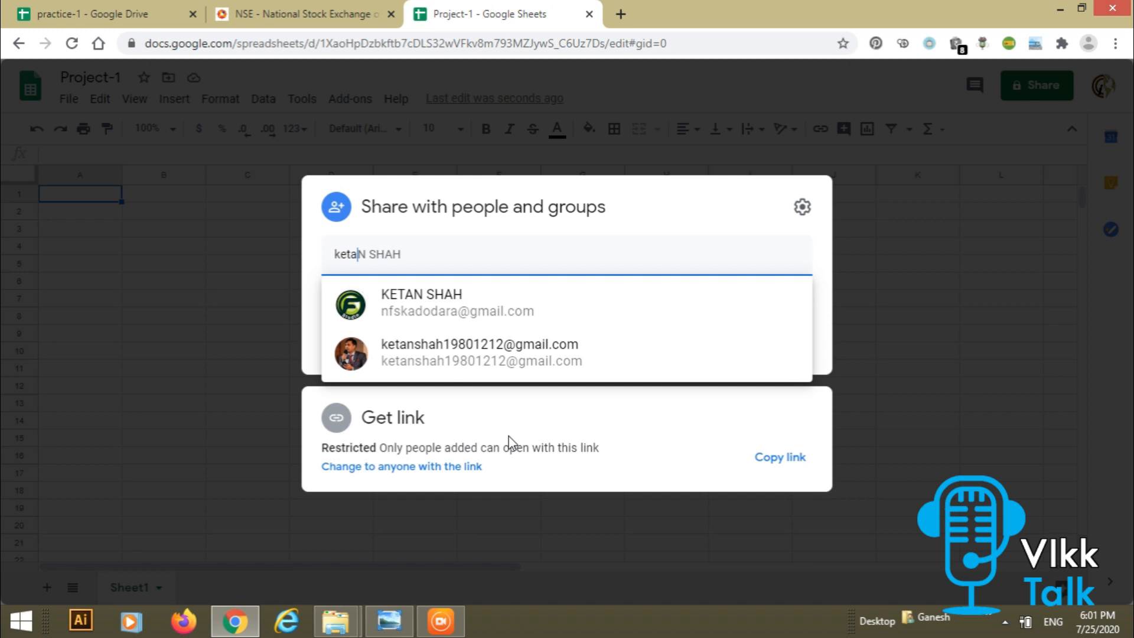
left_click(425, 302)
left_click(490, 262)
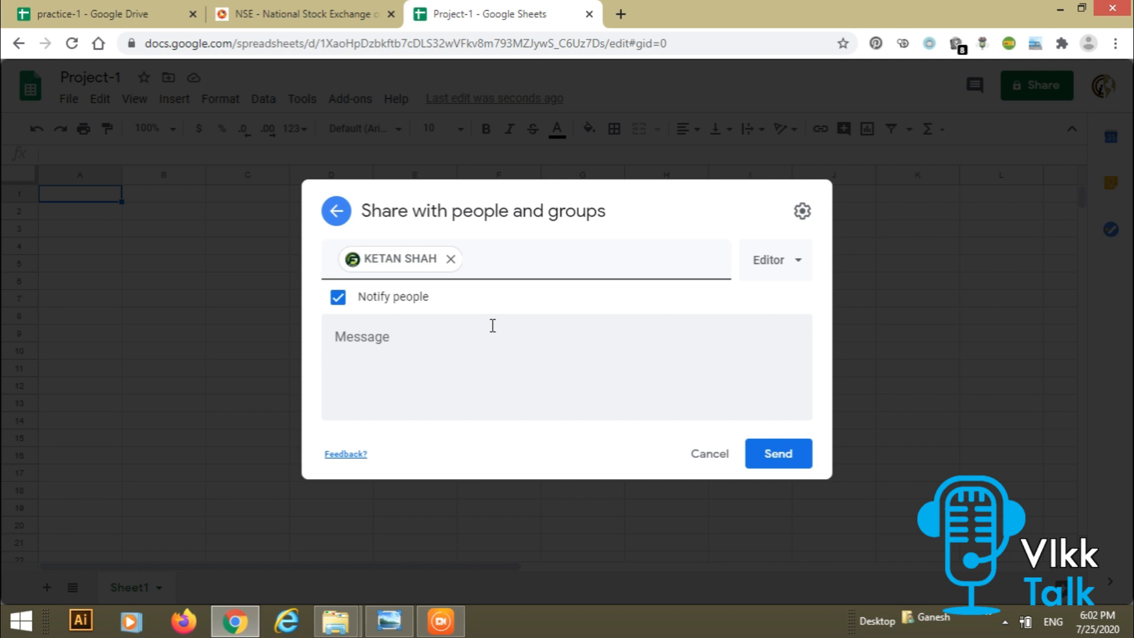
left_click(498, 259)
key("ctrl+v")
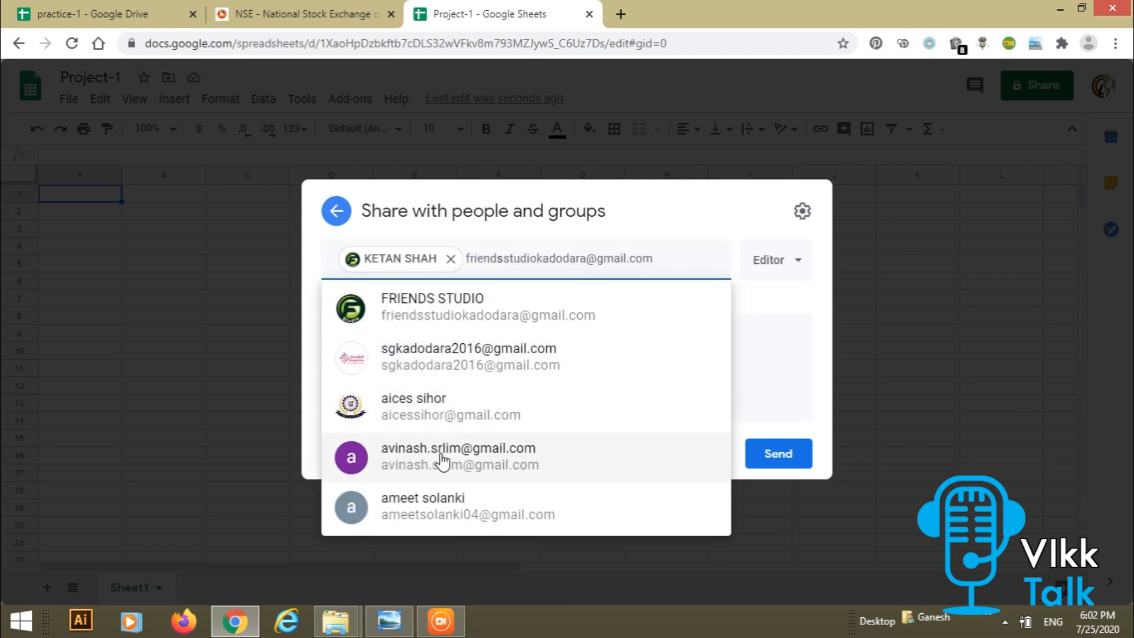
left_click(399, 421)
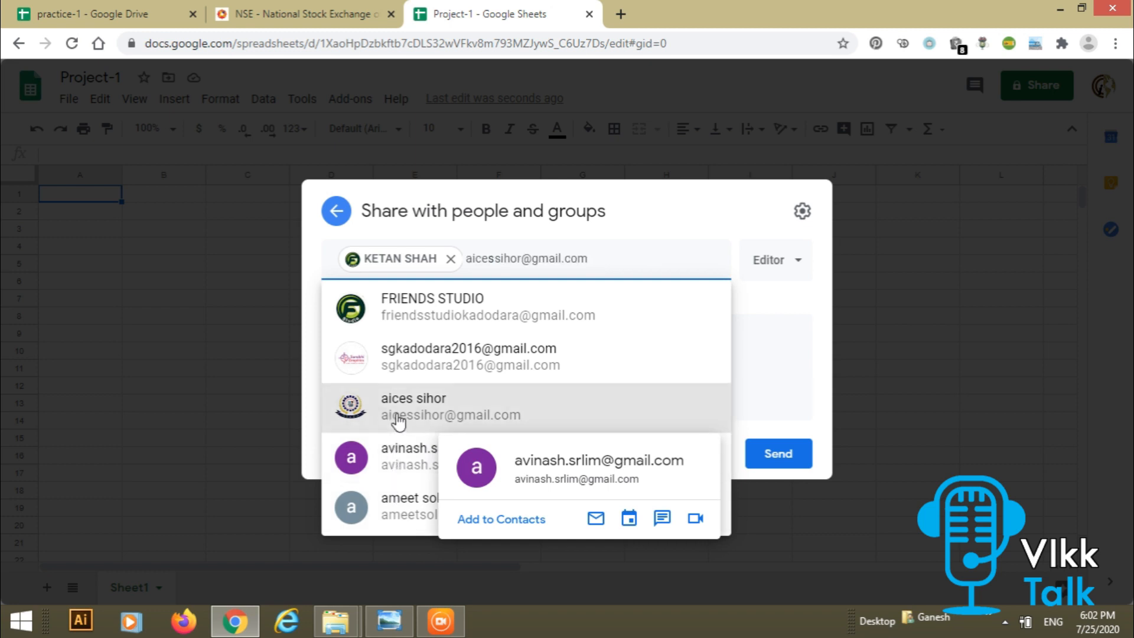
left_click(399, 421)
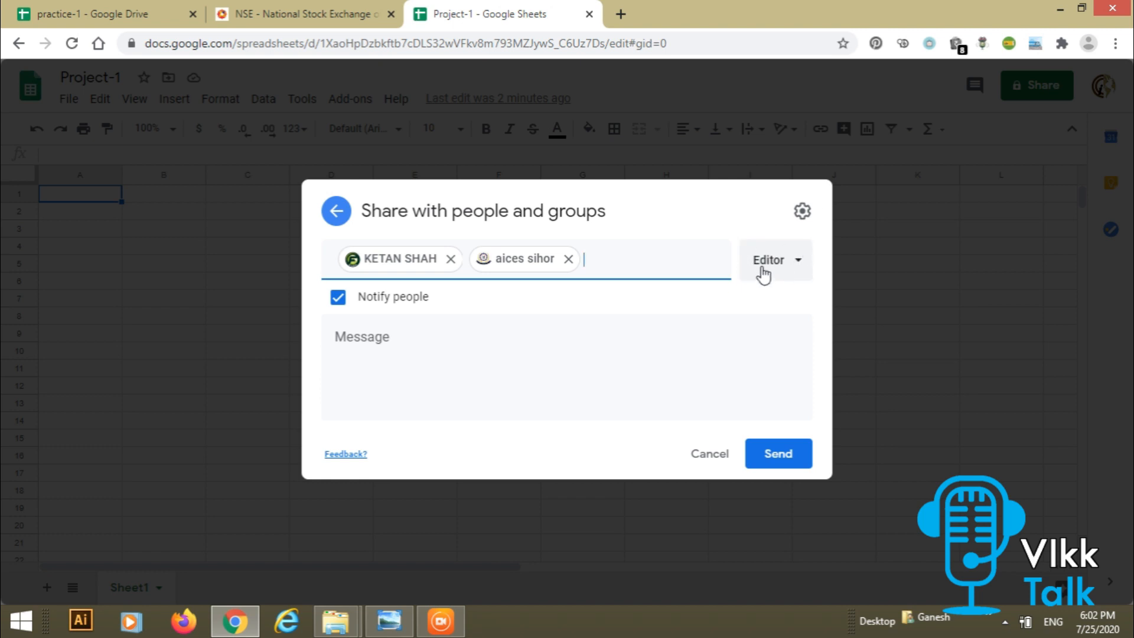
Step: Review the Viewer, Commenter and Editor roles and the message field, and cancel sharing without sending the invitation
left_click(795, 264)
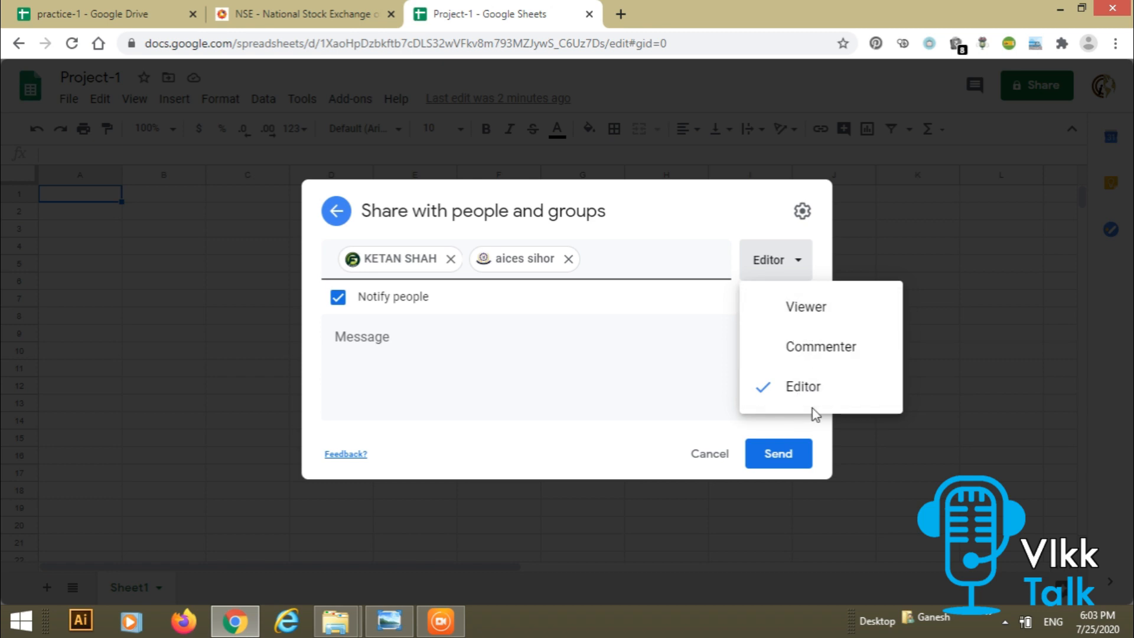
left_click(410, 341)
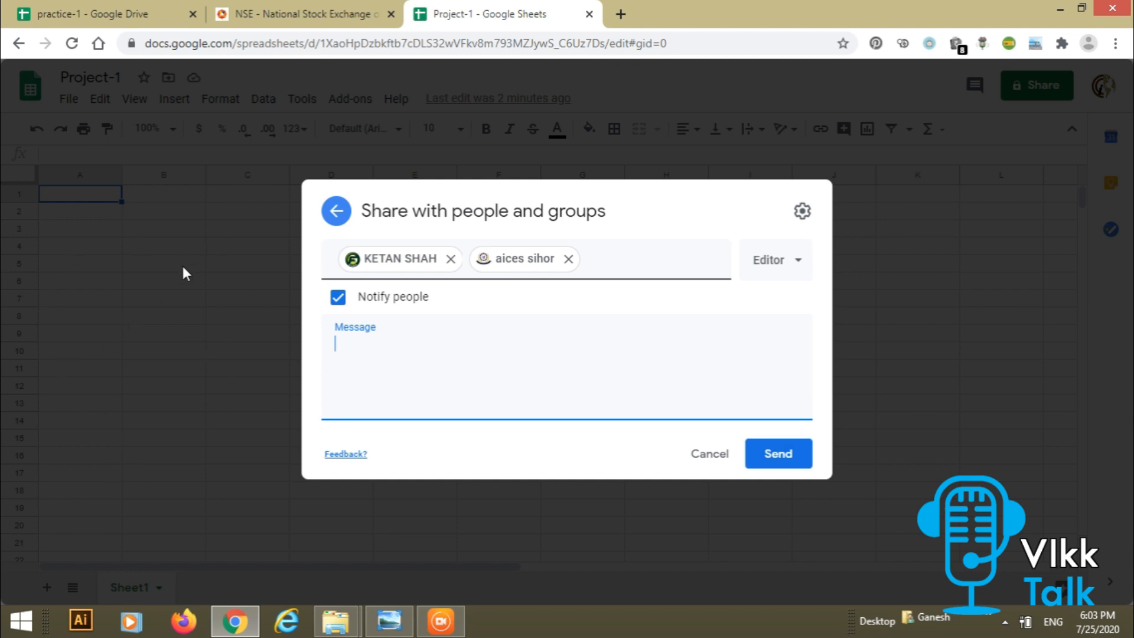
left_click(708, 454)
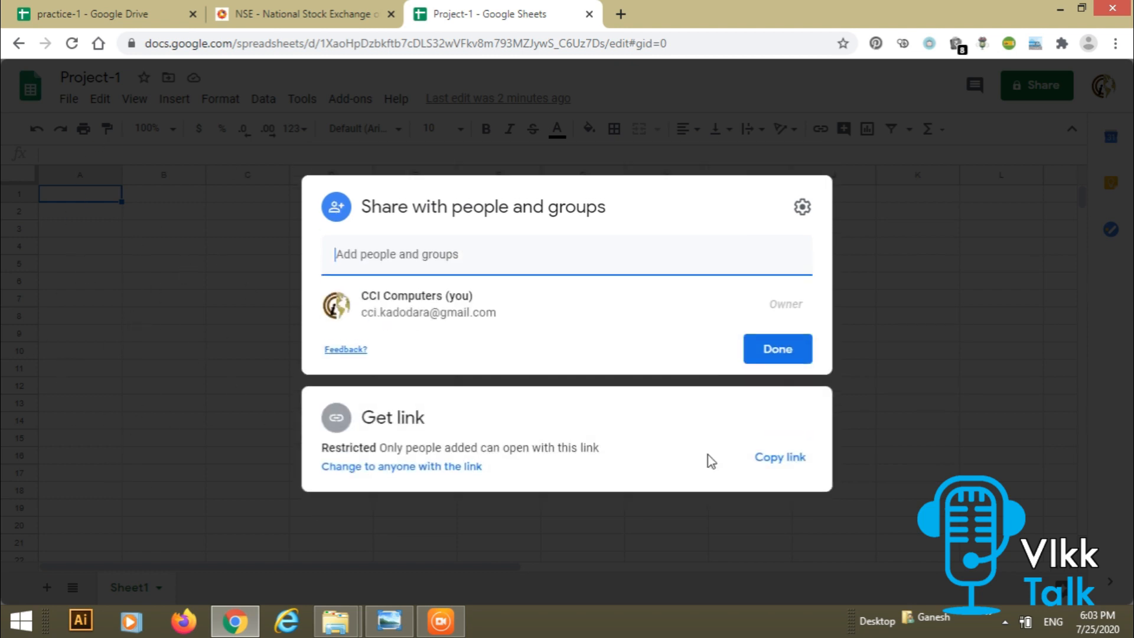
key("Escape")
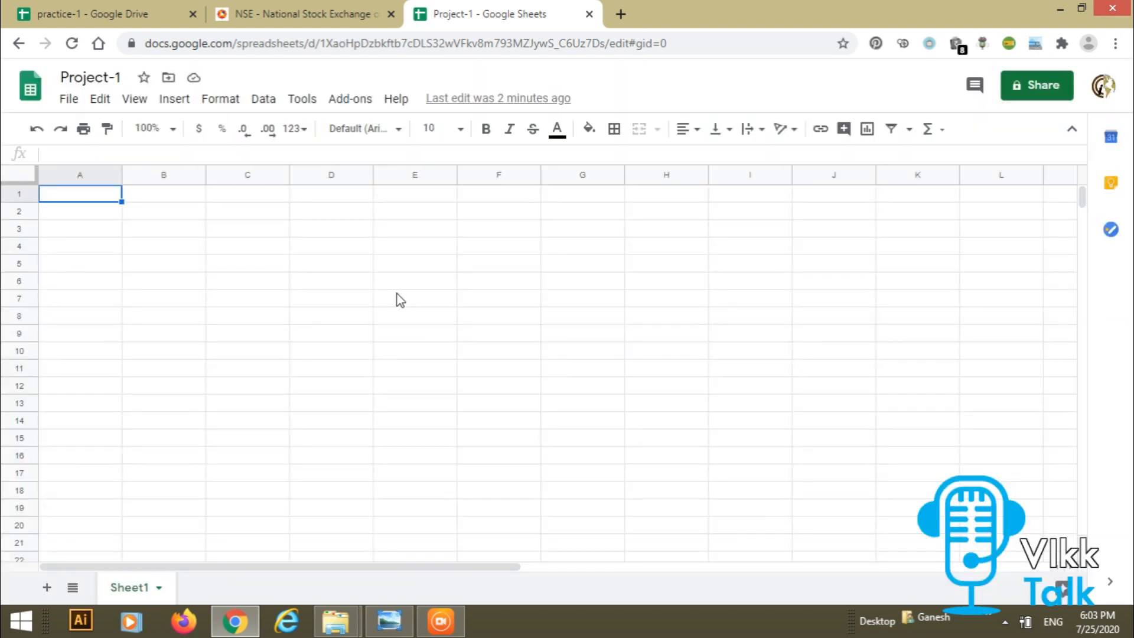
Step: Split the full names in A2:A9 on Sheet1 of the practice-1 spreadsheet into separate columns, using a space as separator
left_click(106, 13)
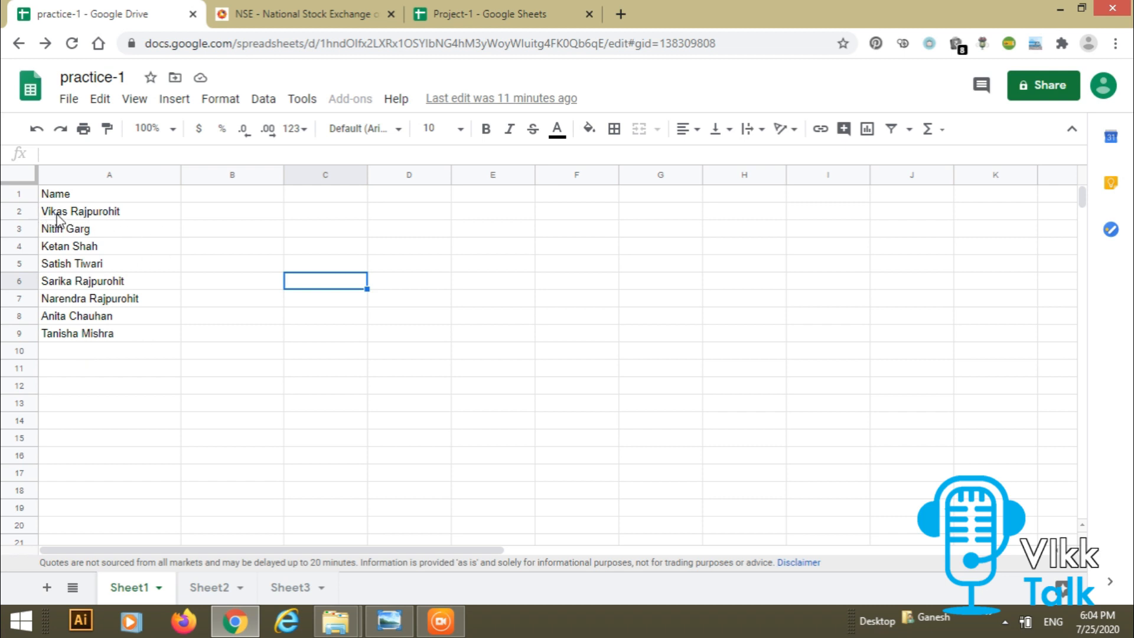
left_click(121, 213)
key("ctrl+shift+Down")
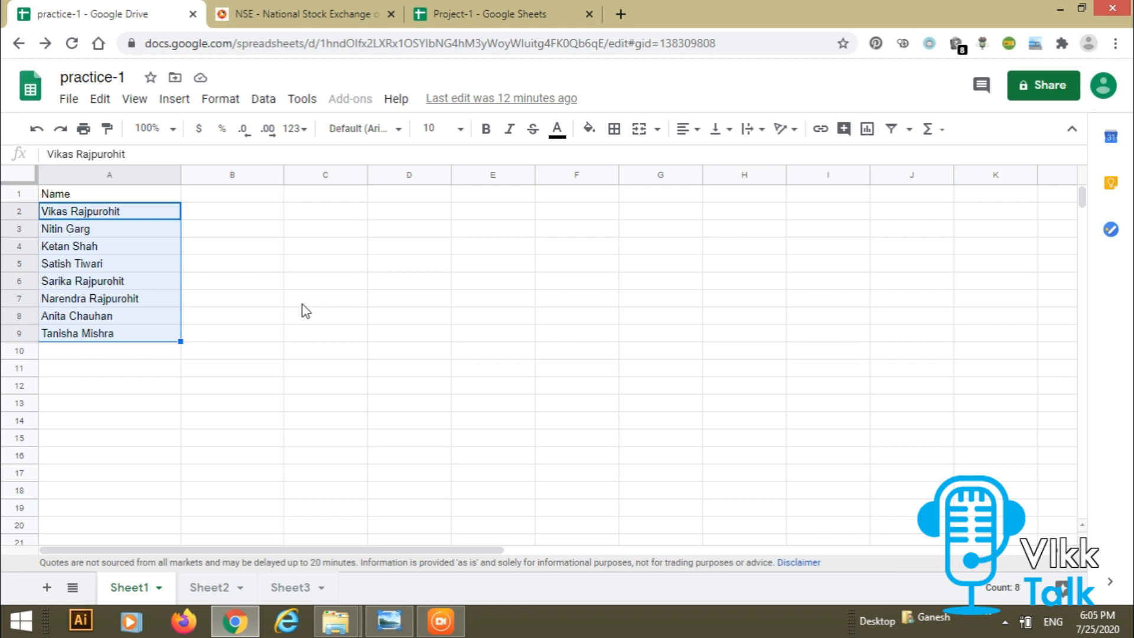
left_click(272, 101)
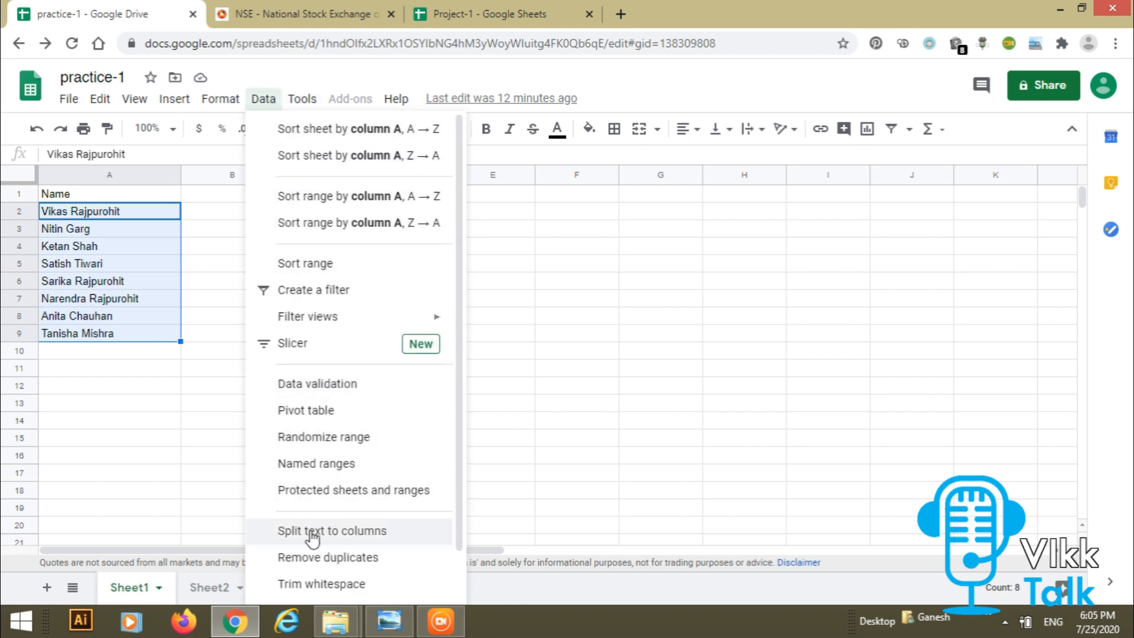
left_click(372, 532)
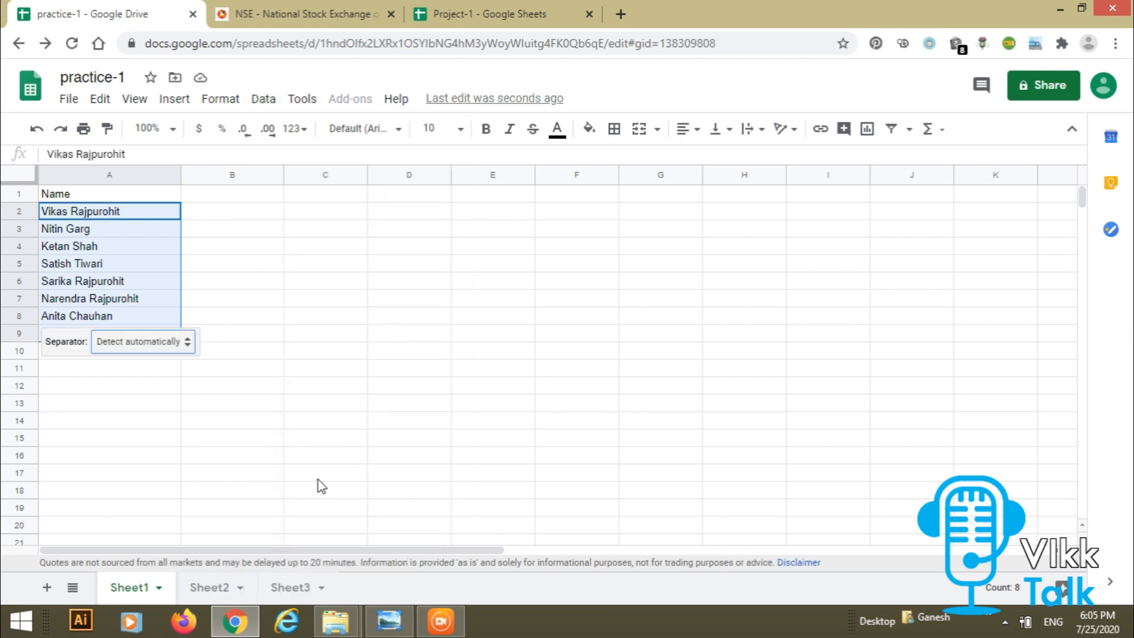
left_click(187, 345)
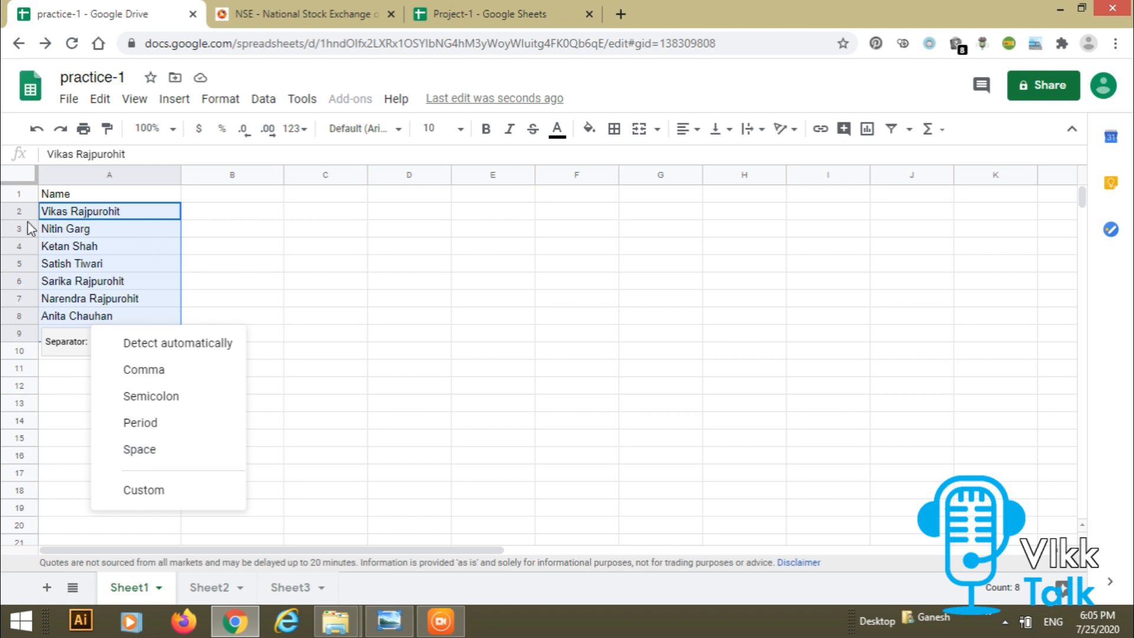
left_click(144, 450)
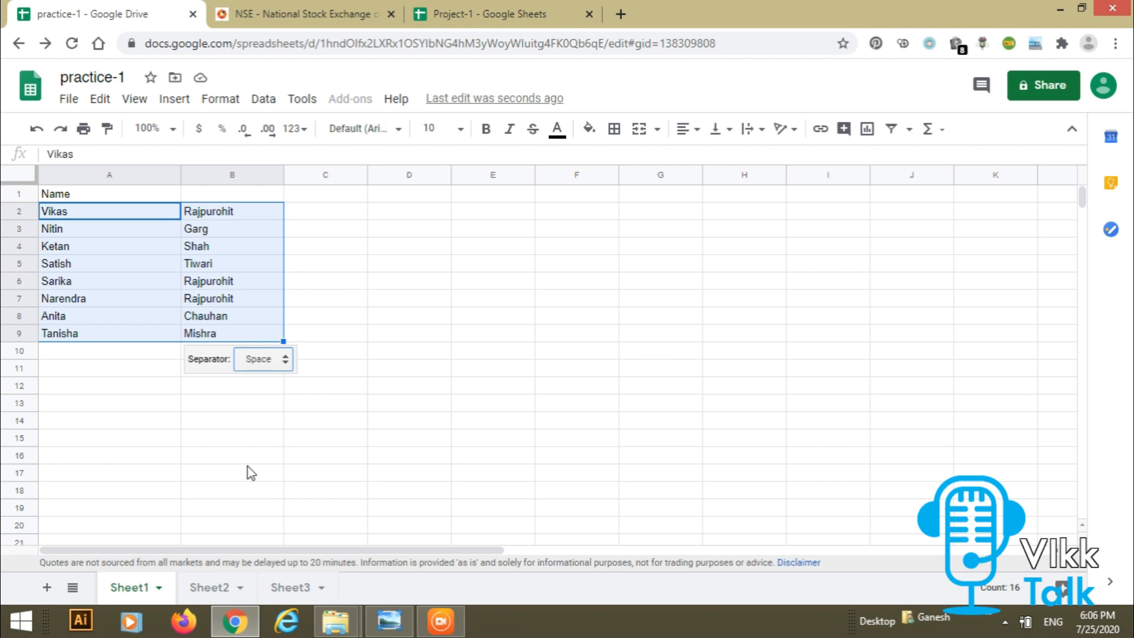
Step: Look through Sheet3 and Sheet2, return to Sheet1 and undo the splitting of the names
left_click(292, 589)
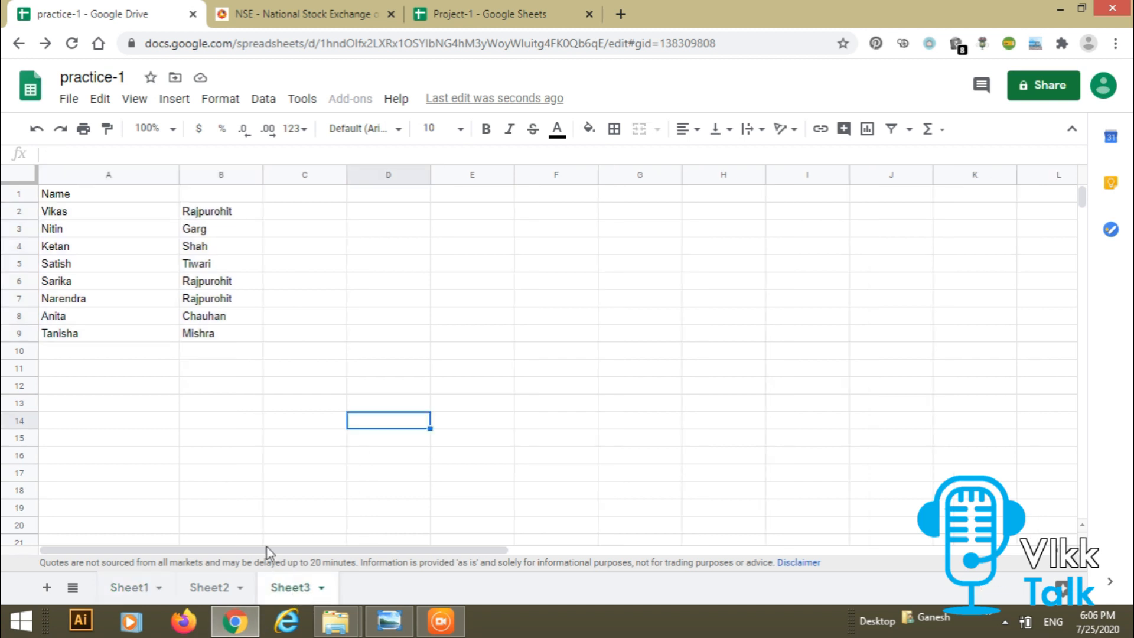
left_click(231, 590)
left_click(129, 589)
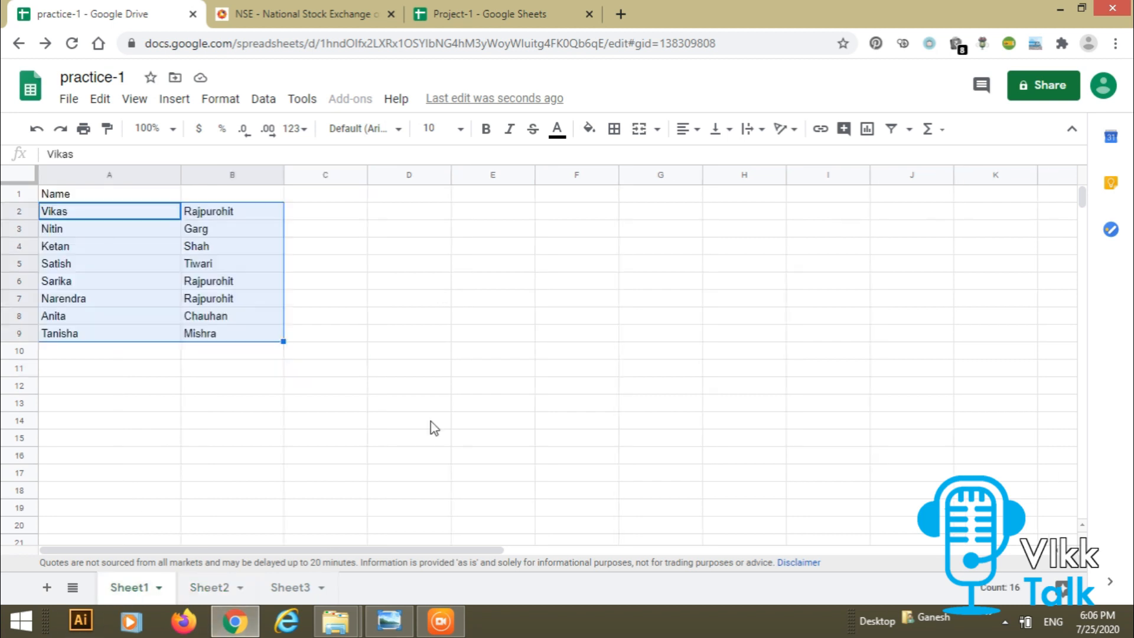
key("ctrl+z")
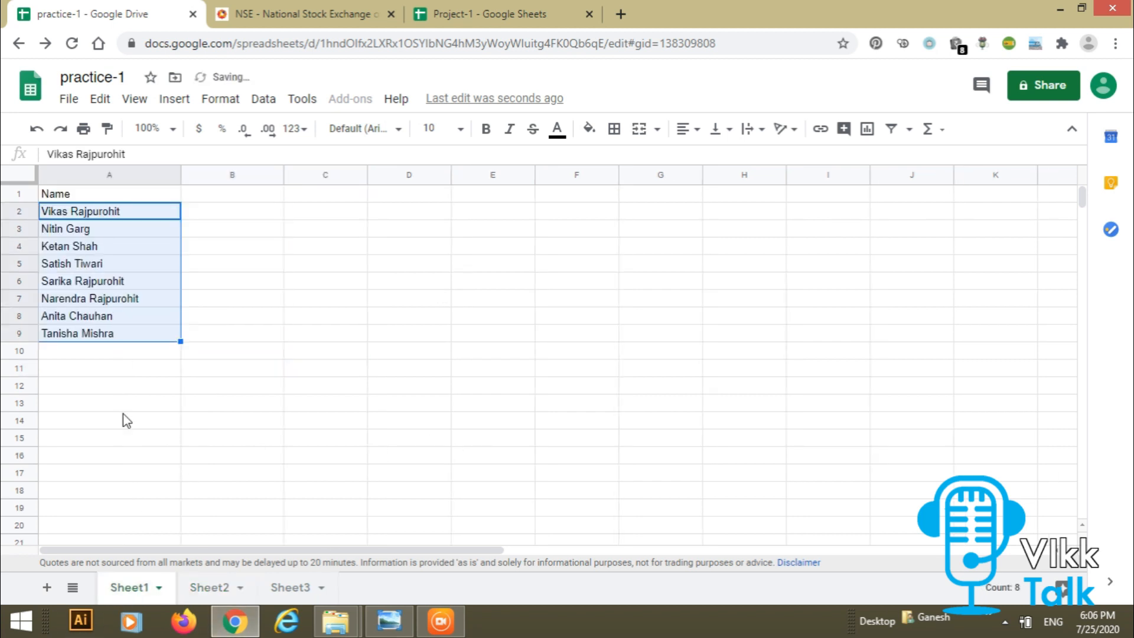
Step: Enter the formula =GOOGLETRANSLATE(A2,"en","hi") in B2 to translate the first name from English to Hindi
left_click(246, 214)
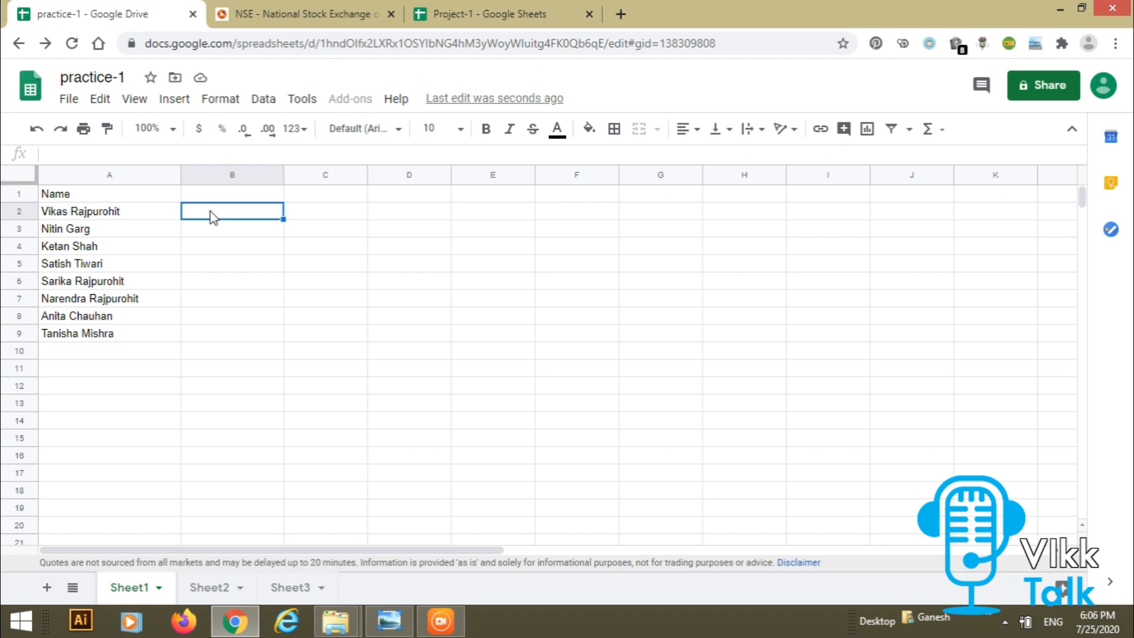
type("=")
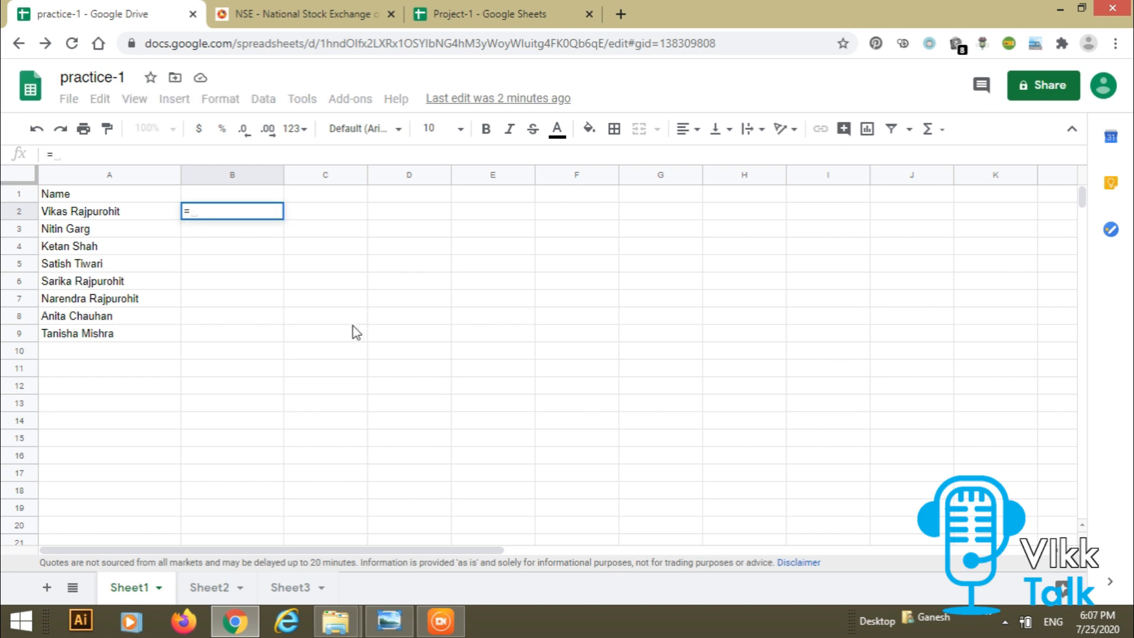
type("google")
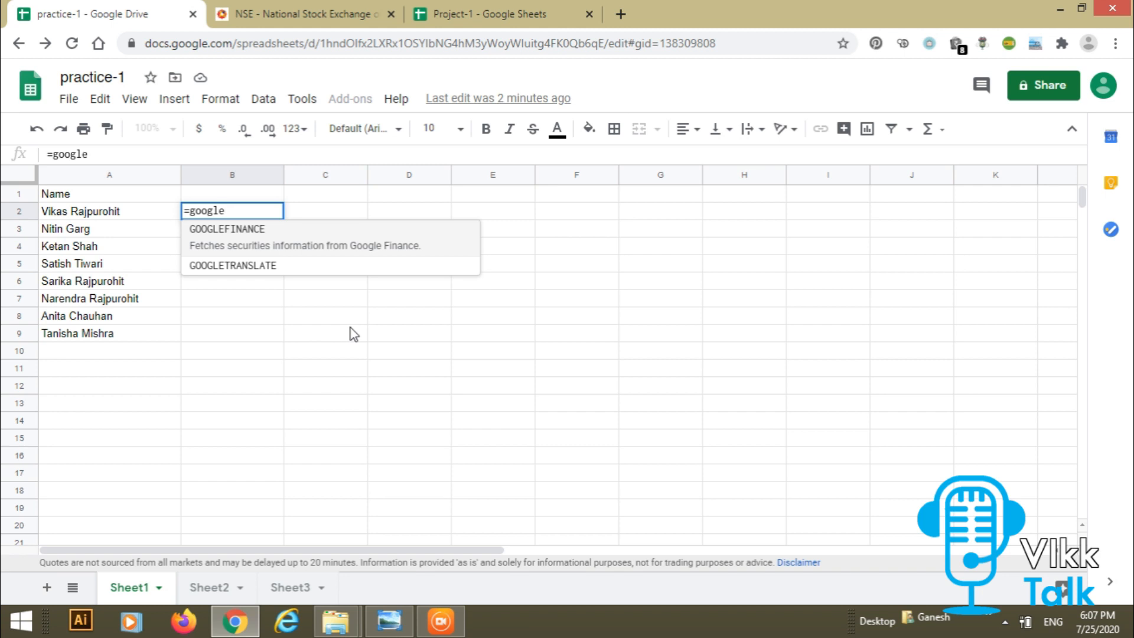
left_click(239, 265)
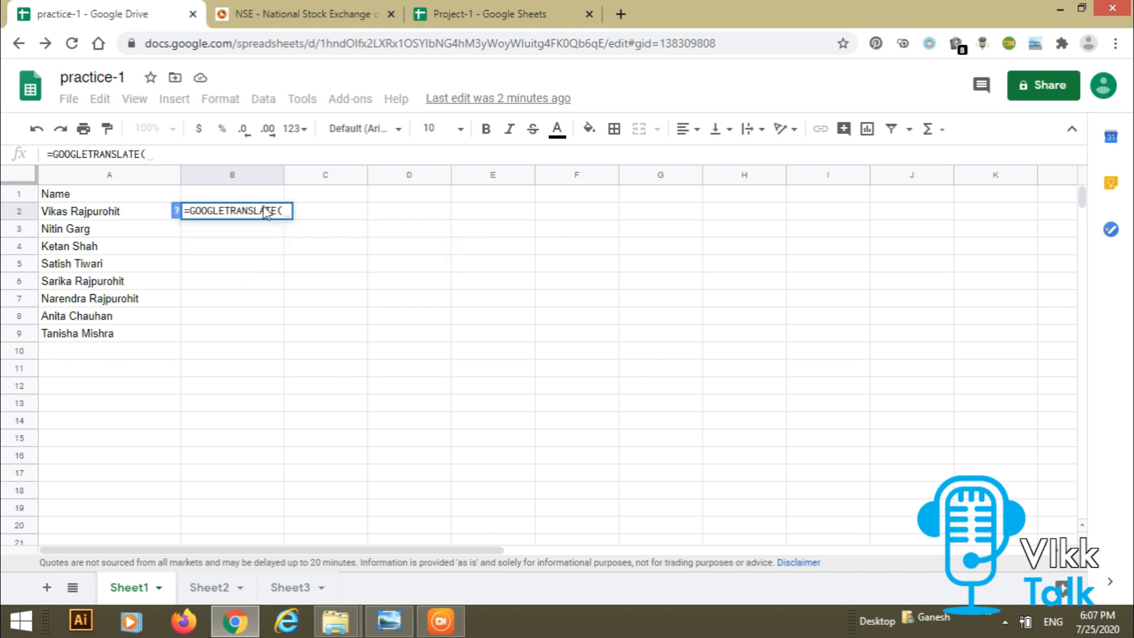
left_click(177, 210)
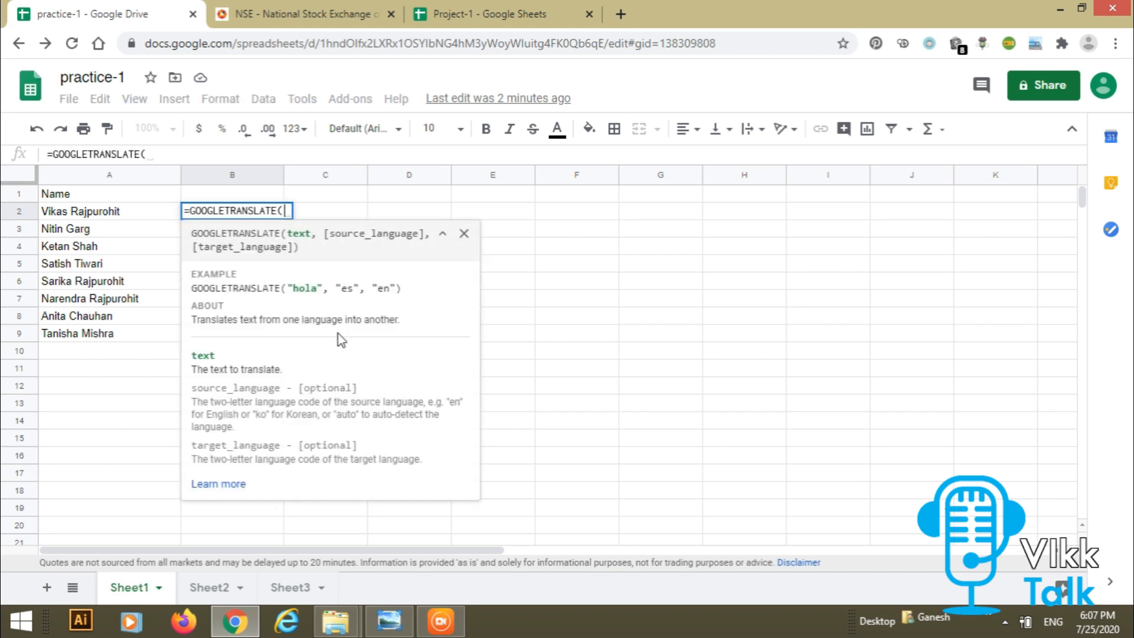
left_click(55, 215)
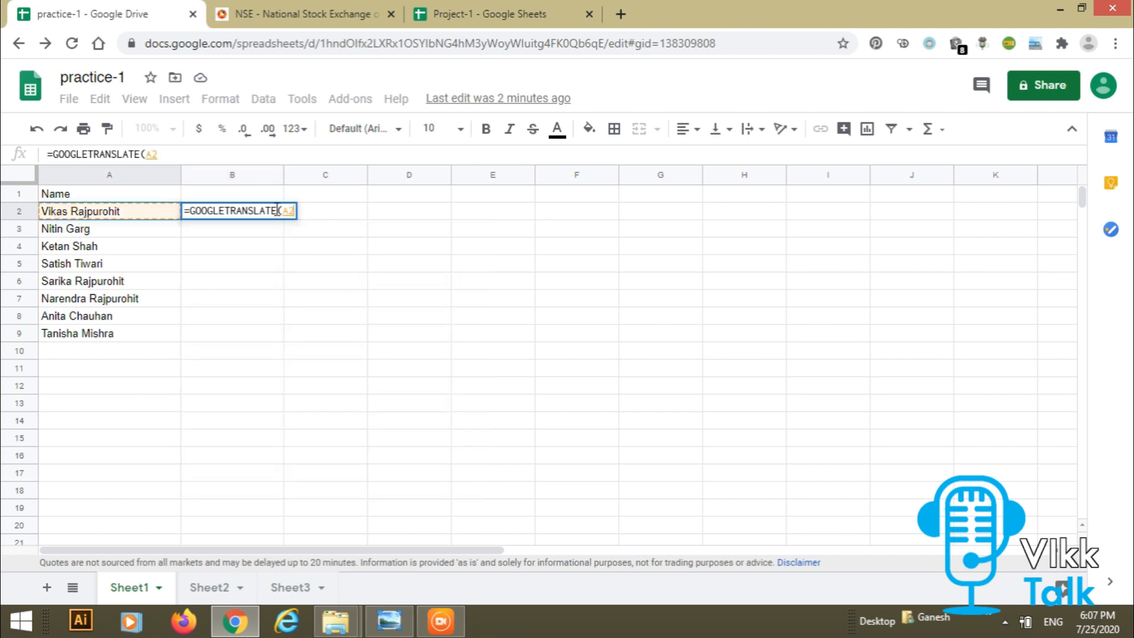
type(",")
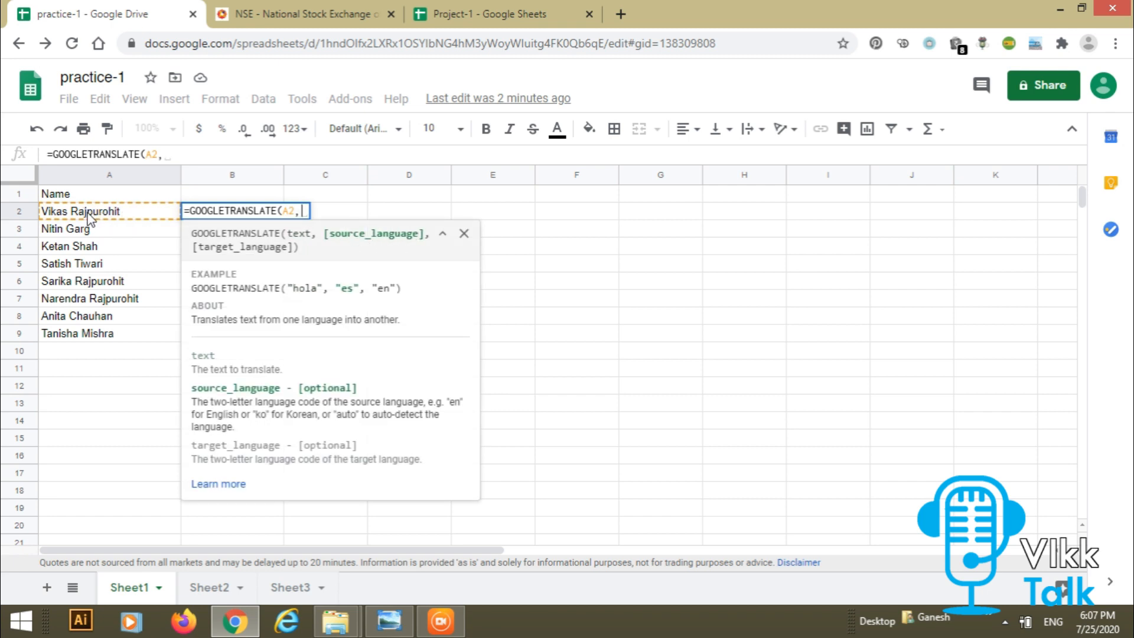
type("\"en")
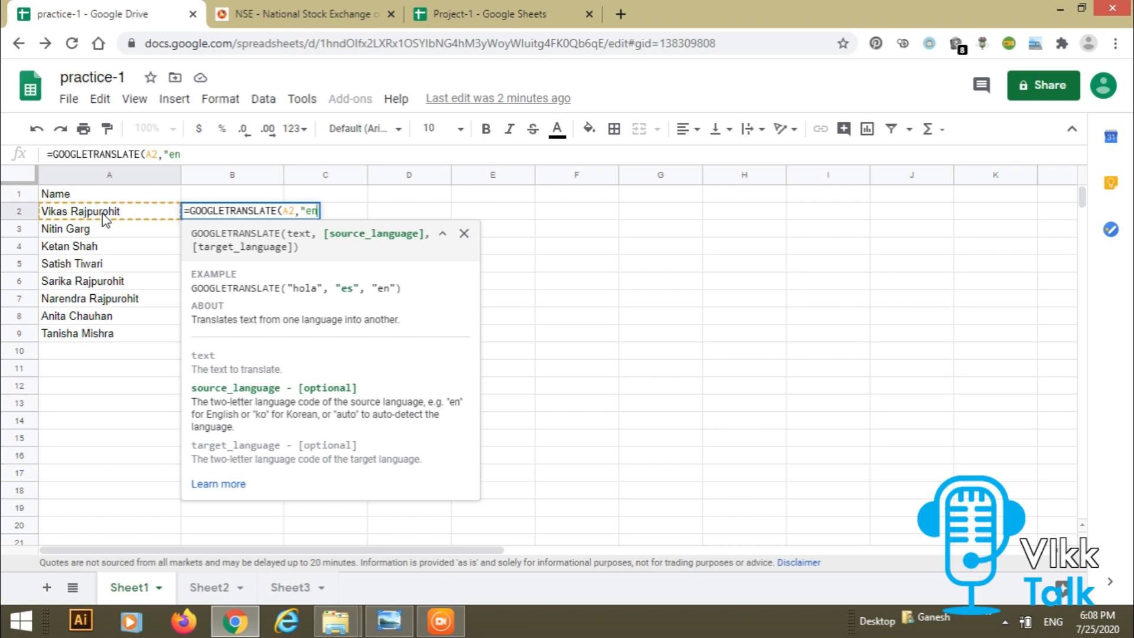
type("\",")
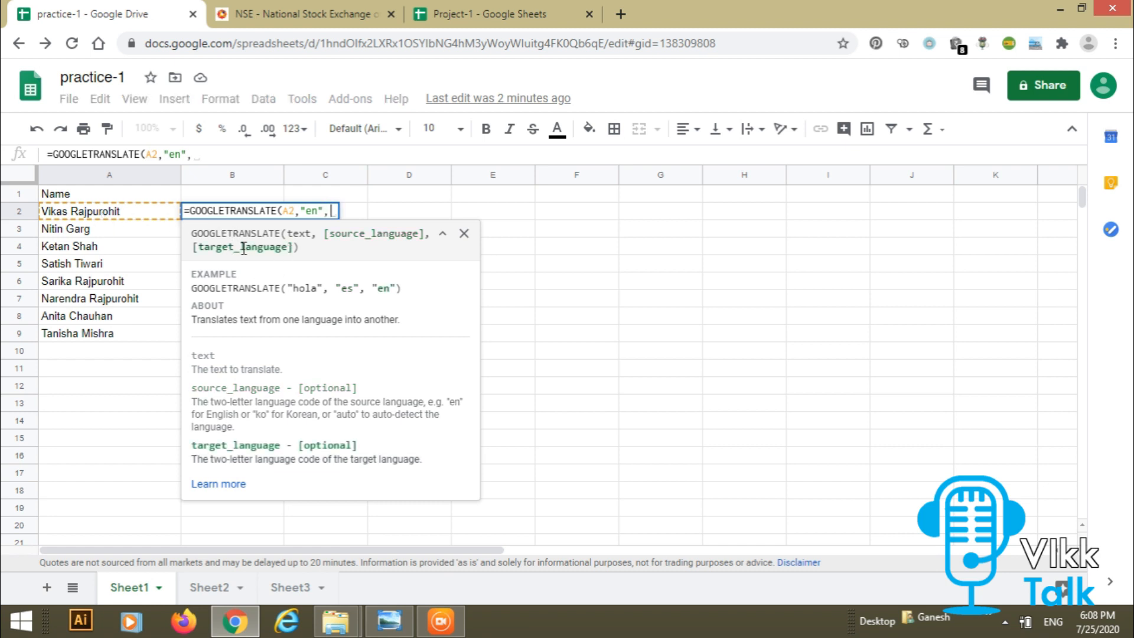
type("\"hi\"")
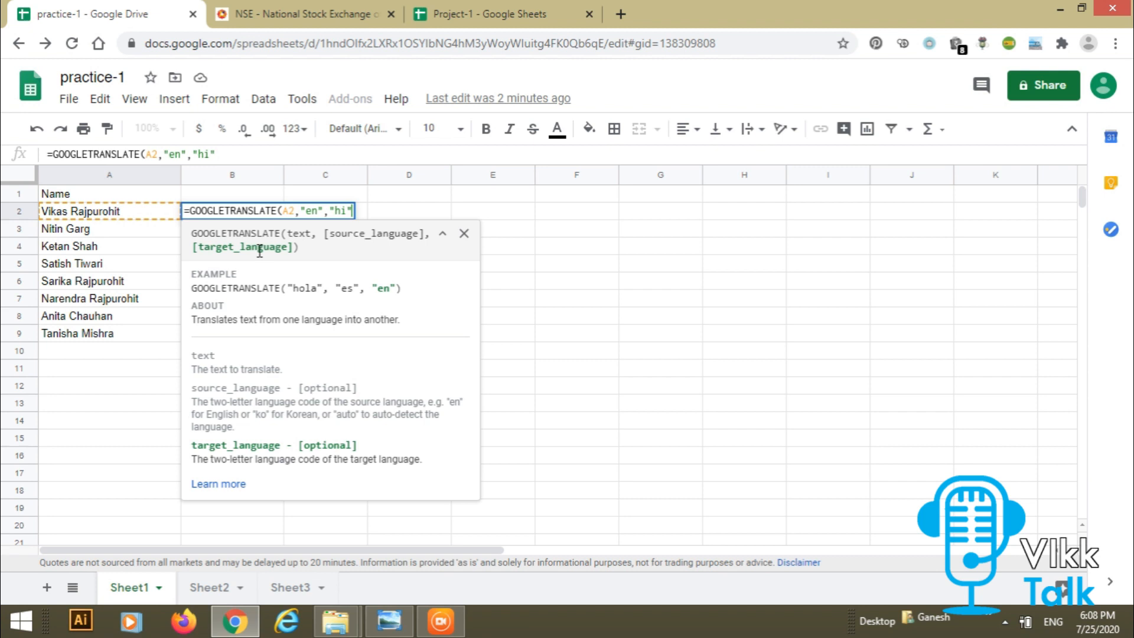
type(")")
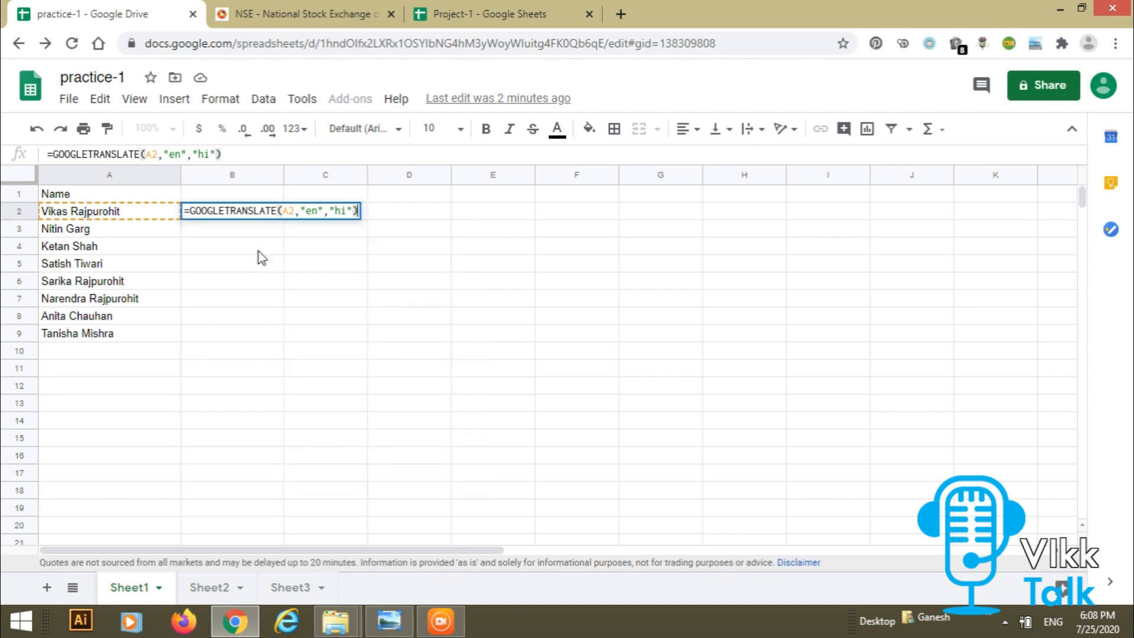
key("Return")
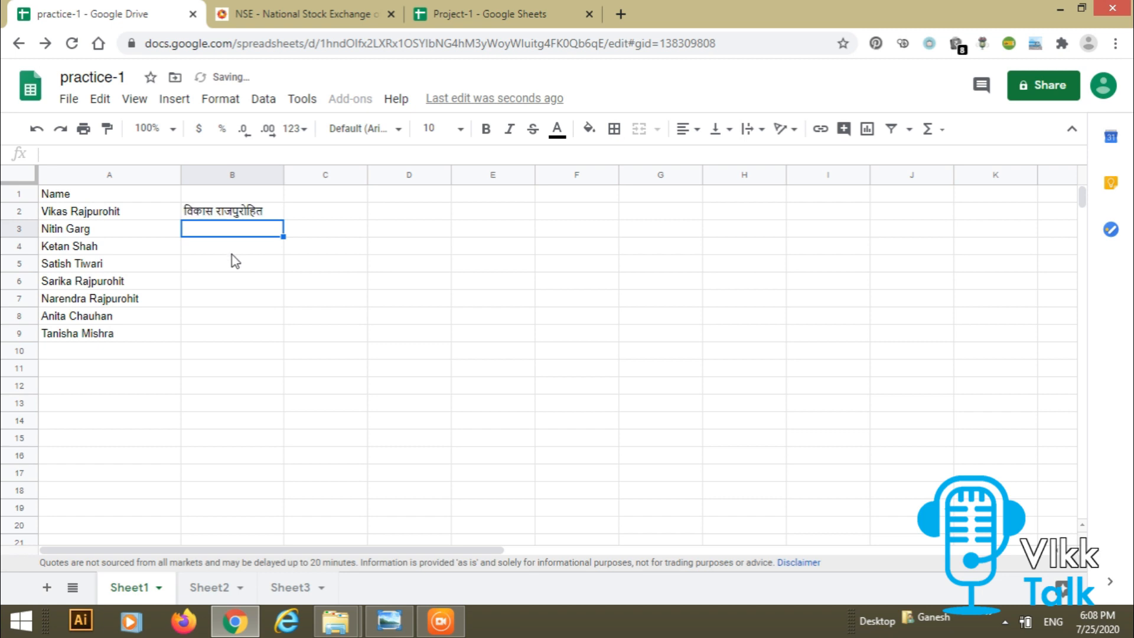
Step: Fill the translation formula from B2 down to B9 for the remaining names
left_click(266, 213)
left_click_drag(282, 219, 280, 339)
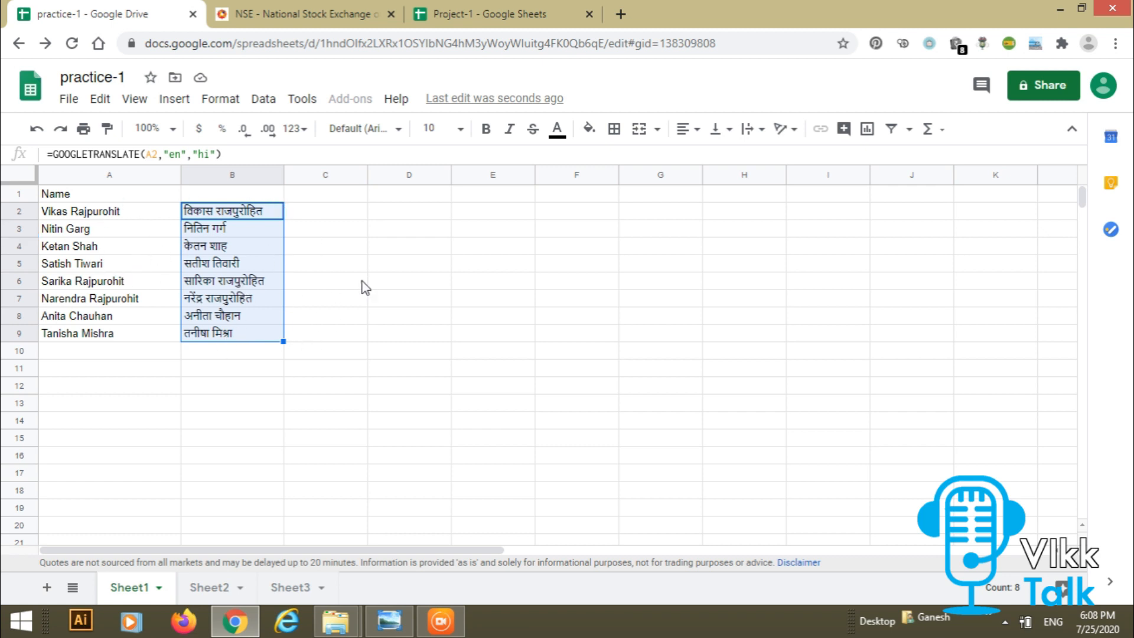
left_click(316, 214)
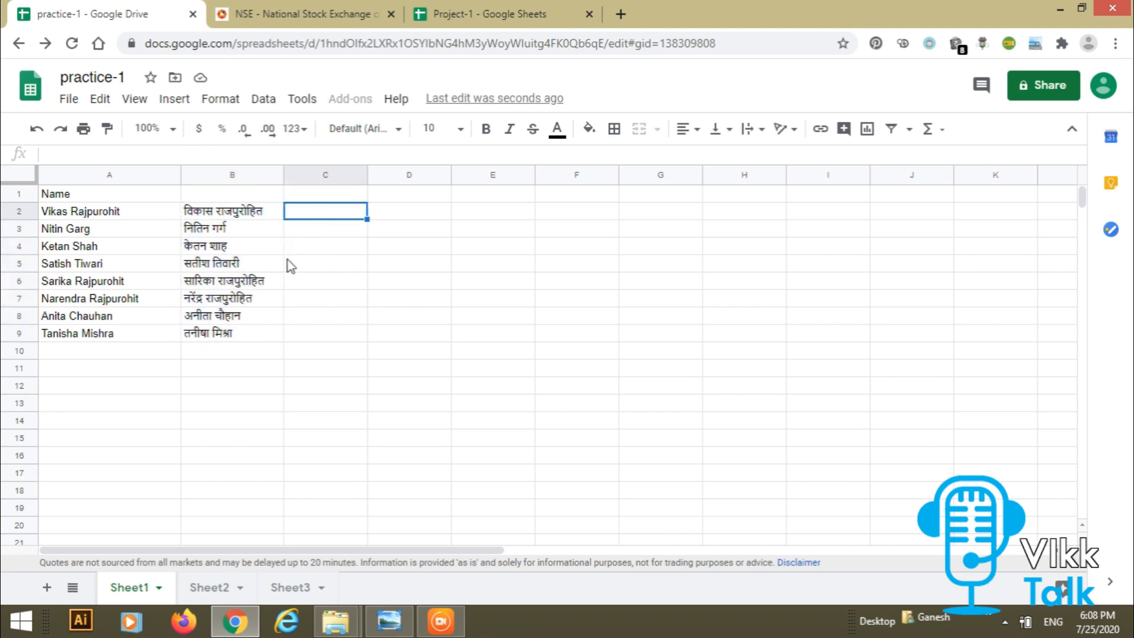
Step: Clear the share price formulas in D6:D7 on Sheet2
left_click(286, 596)
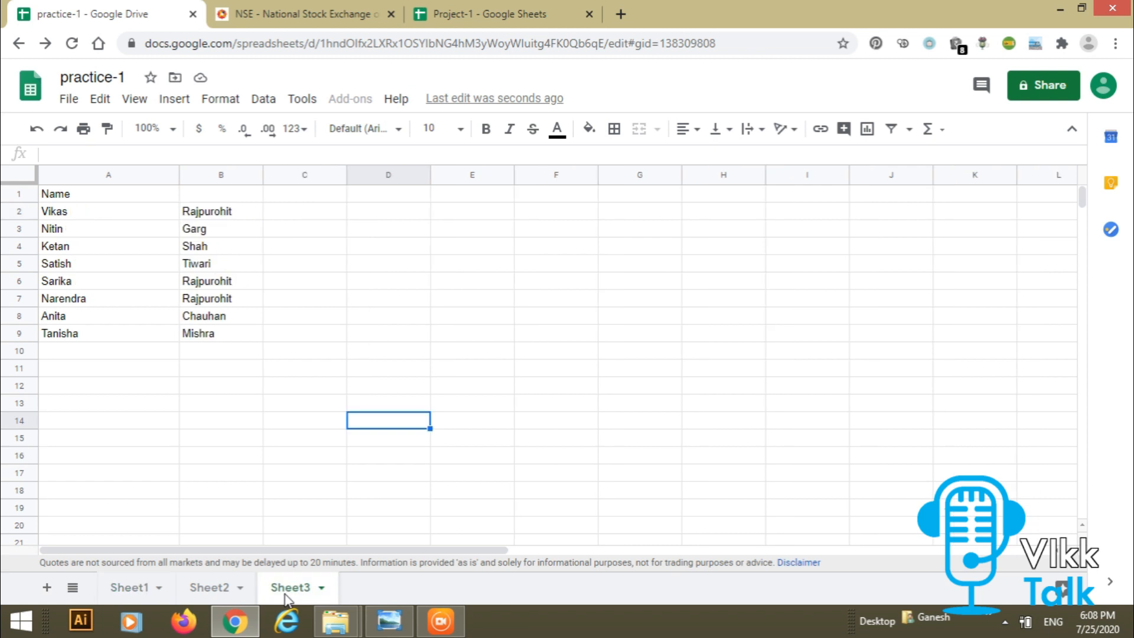
left_click(231, 588)
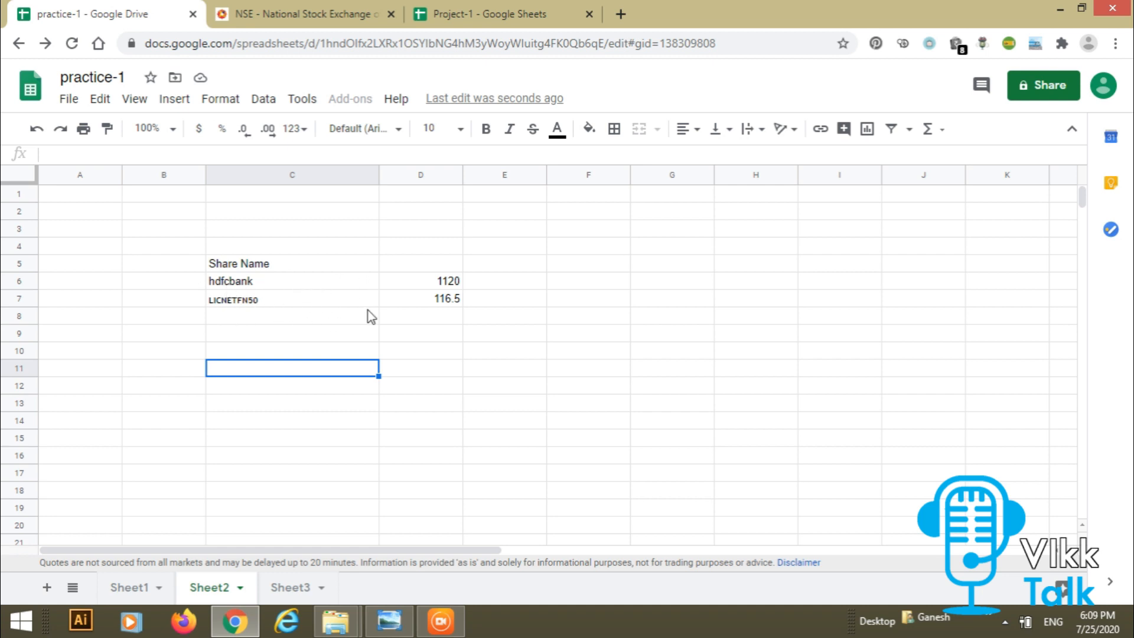
left_click_drag(429, 286, 430, 304)
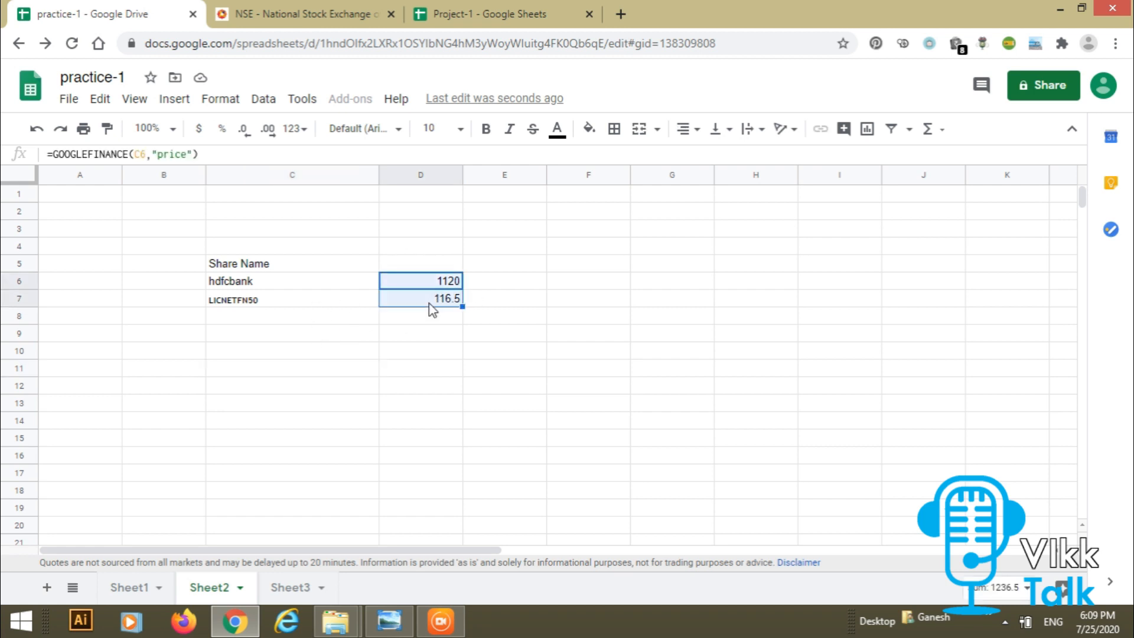
key("Delete")
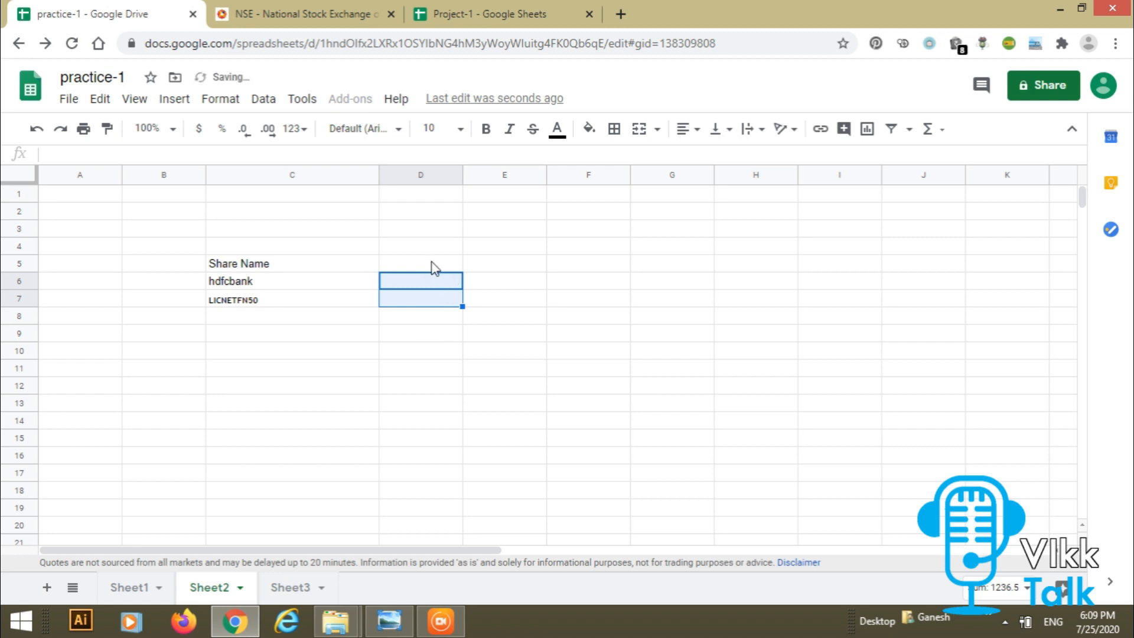
Step: Enter the formula =GOOGLEFINANCE(C6,"price") in D6 to fetch the share price for hdfcbank
left_click(389, 286)
type("=google")
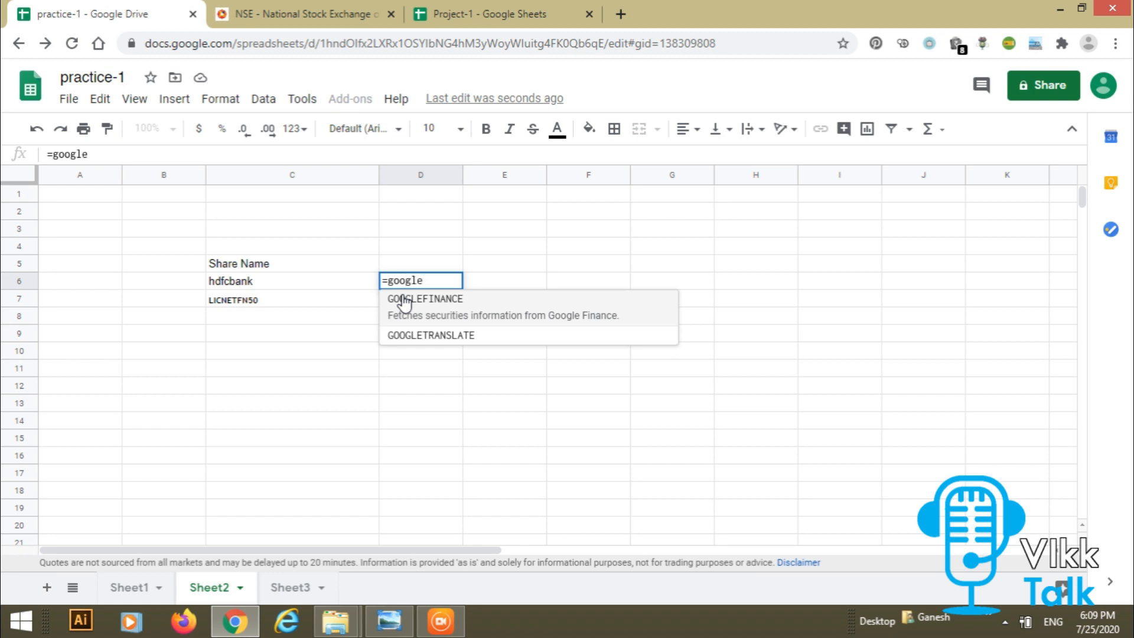
left_click(421, 299)
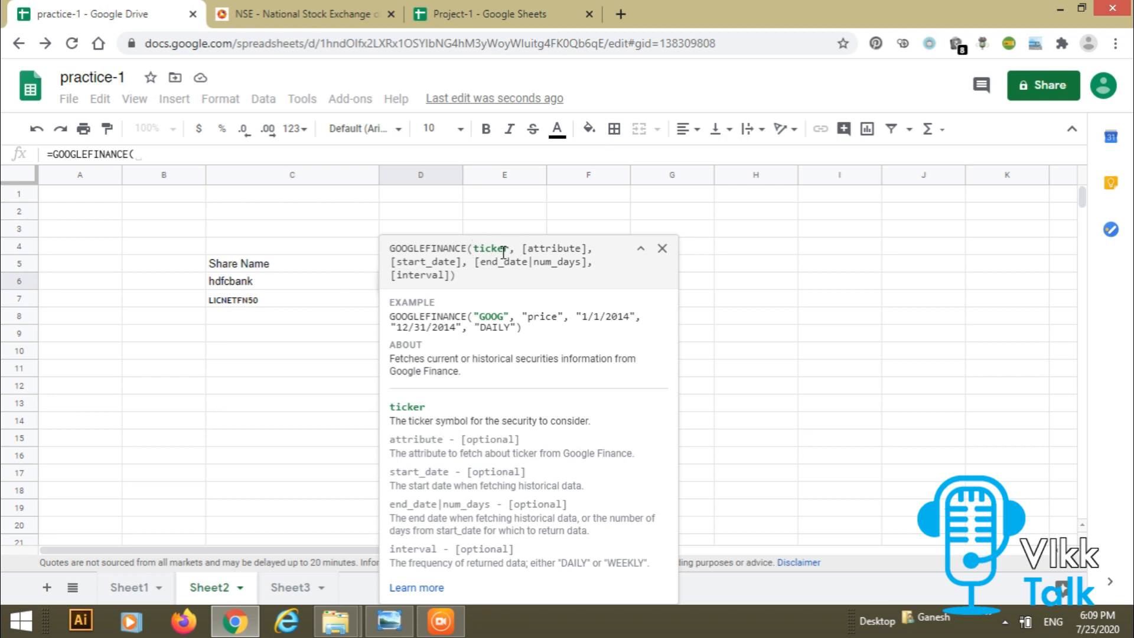
left_click(236, 282)
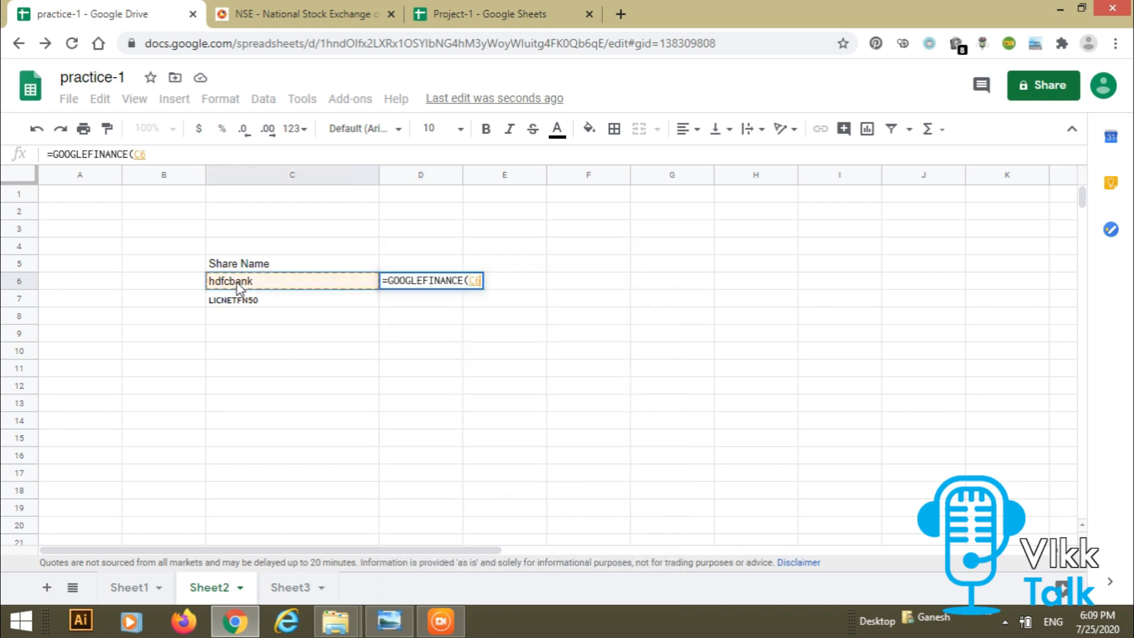
type(",")
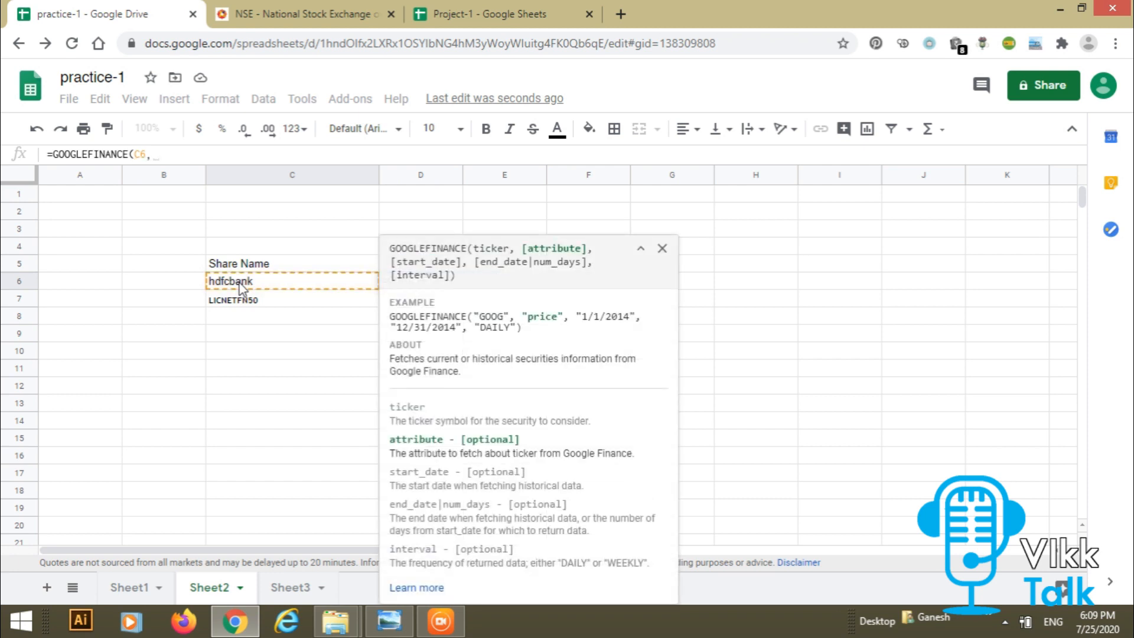
type("\"price")
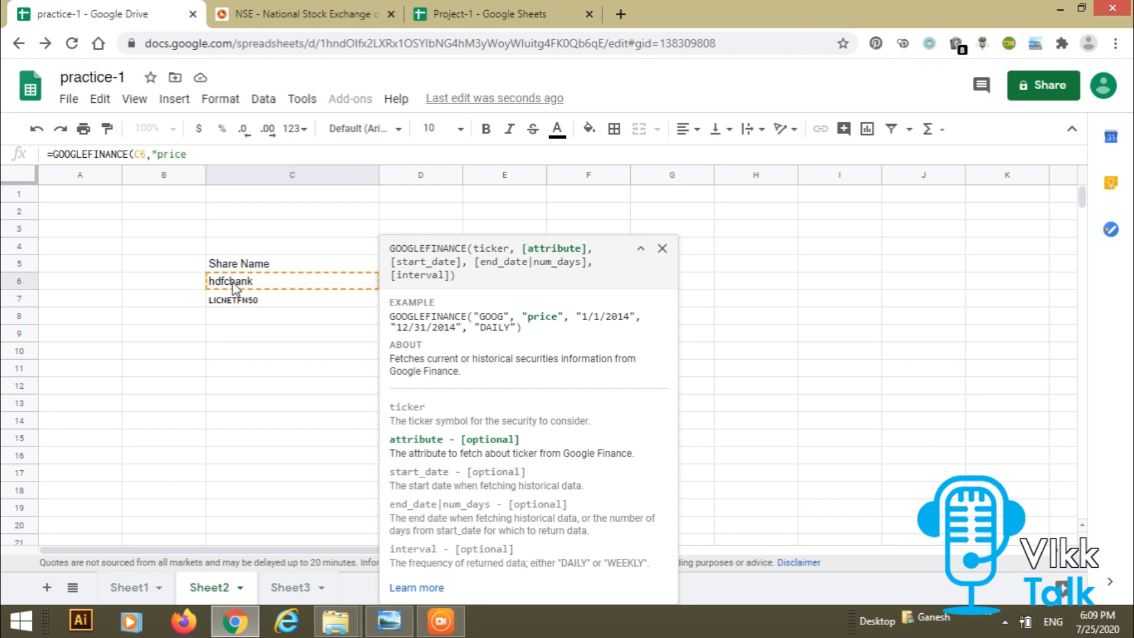
type("\")")
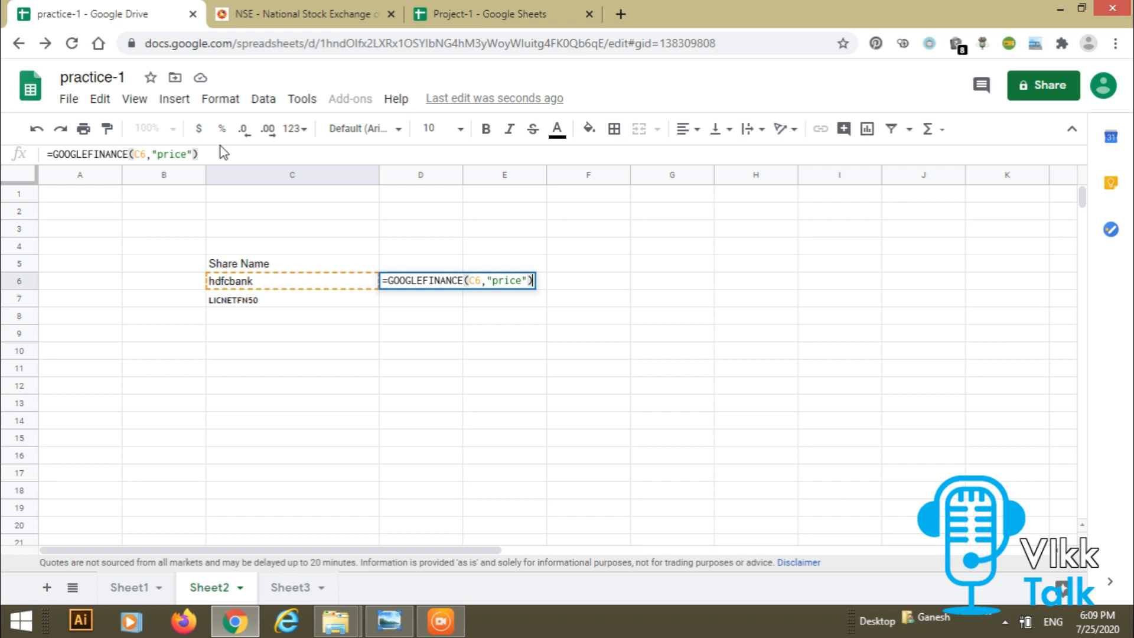
key("Return")
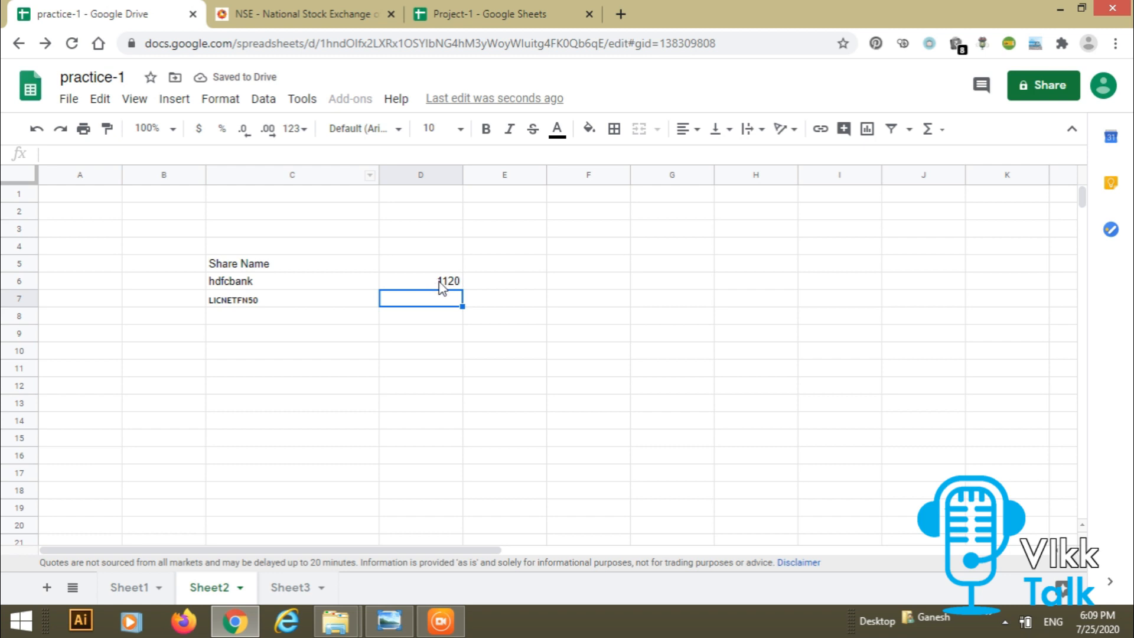
Step: Switch to the NSE website and check the HDFC Bank quote against the fetched share price
left_click(278, 14)
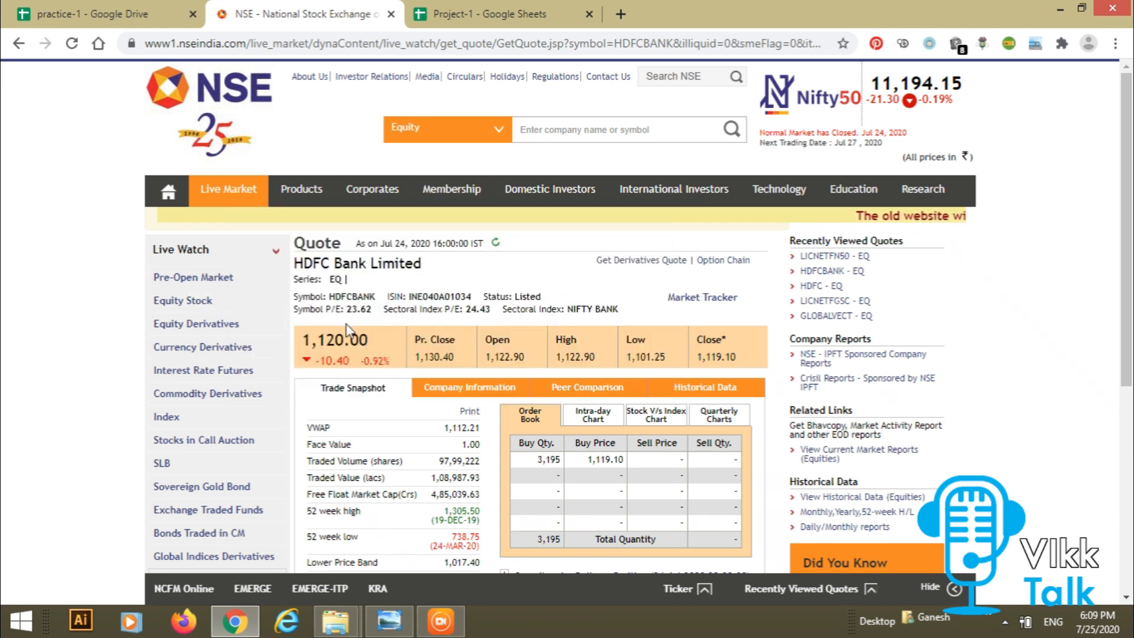
Step: Return to the practice-1 spreadsheet and fill the share price formula from D6 down to D7 for LICNETFN50
left_click(488, 22)
left_click(151, 11)
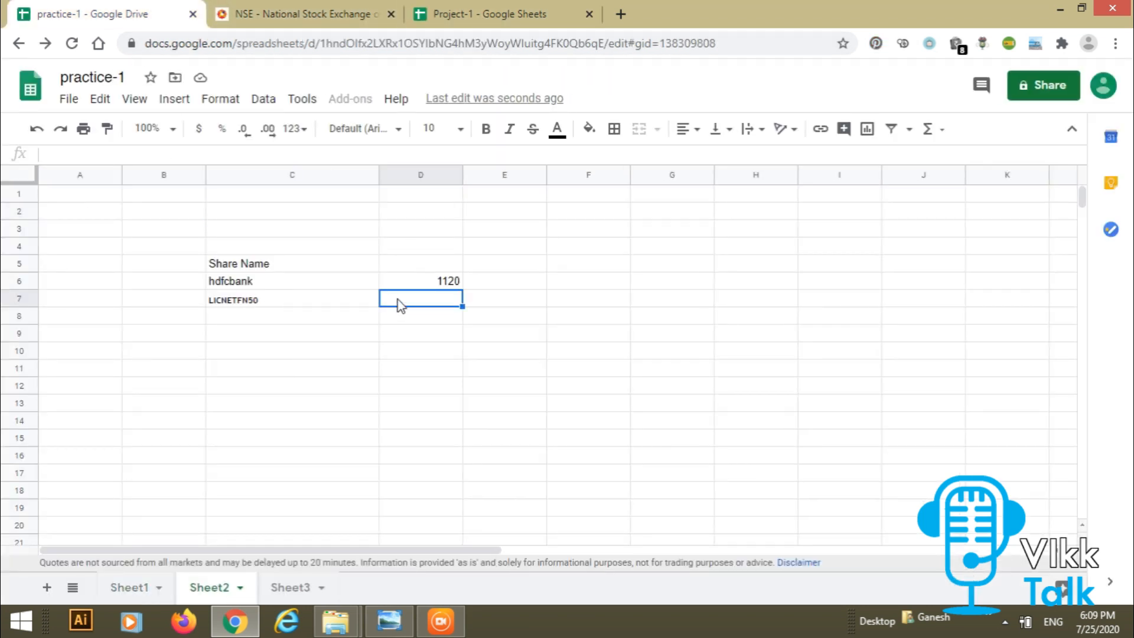
left_click(442, 282)
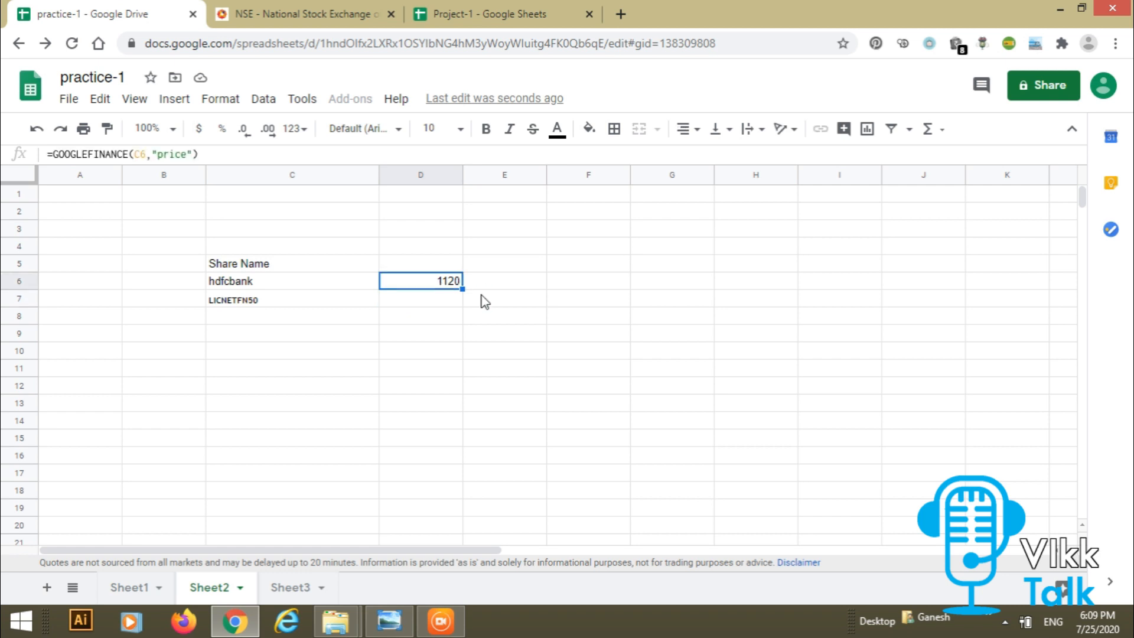
left_click_drag(460, 287, 462, 304)
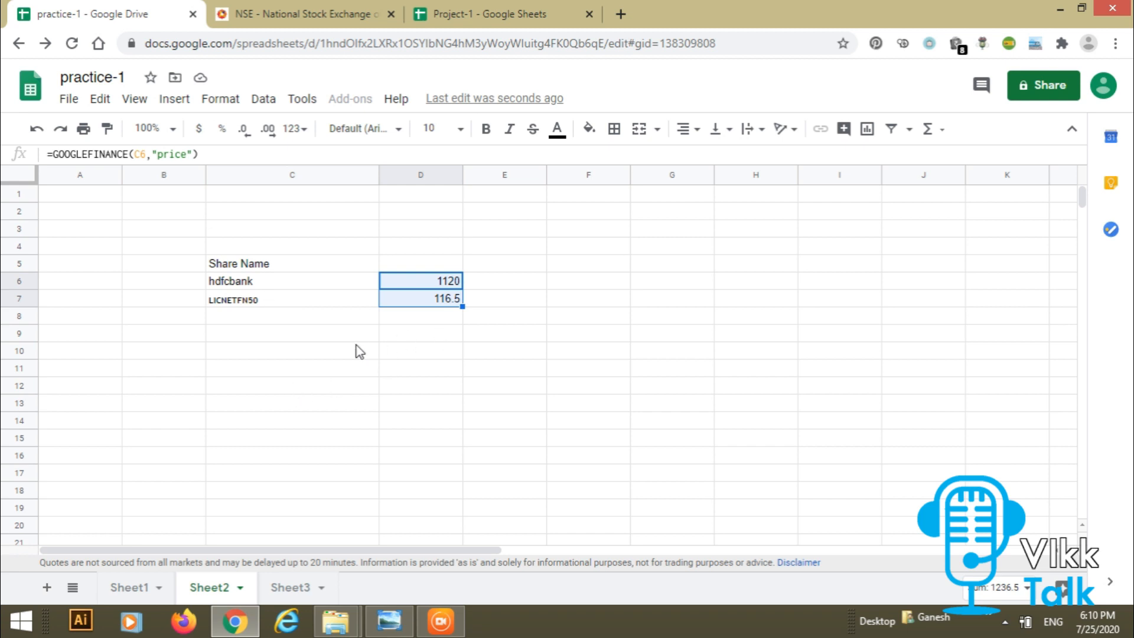
Step: Switch to Sheet1 and disconnect the computer from its current Wi-Fi network to work offline
left_click(131, 587)
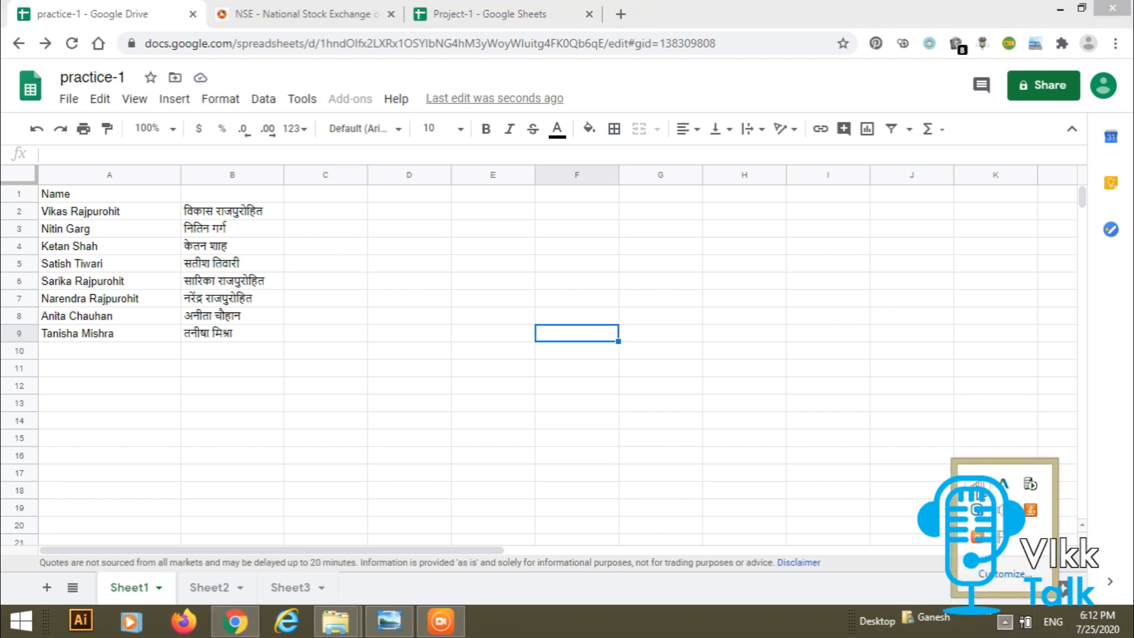
left_click(1022, 623)
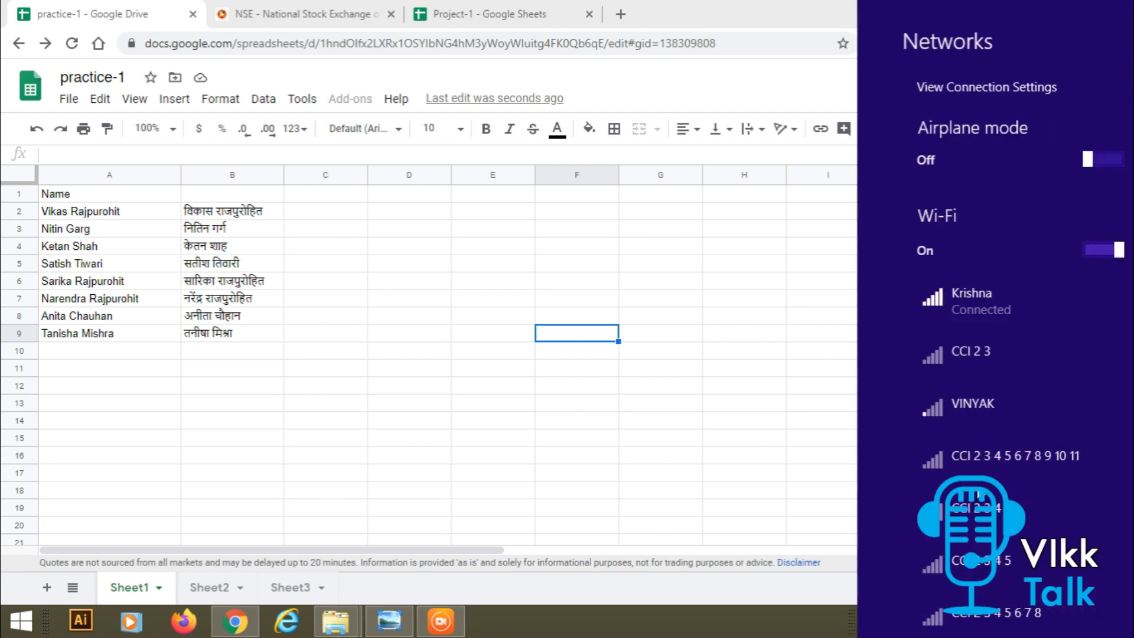
left_click(950, 306)
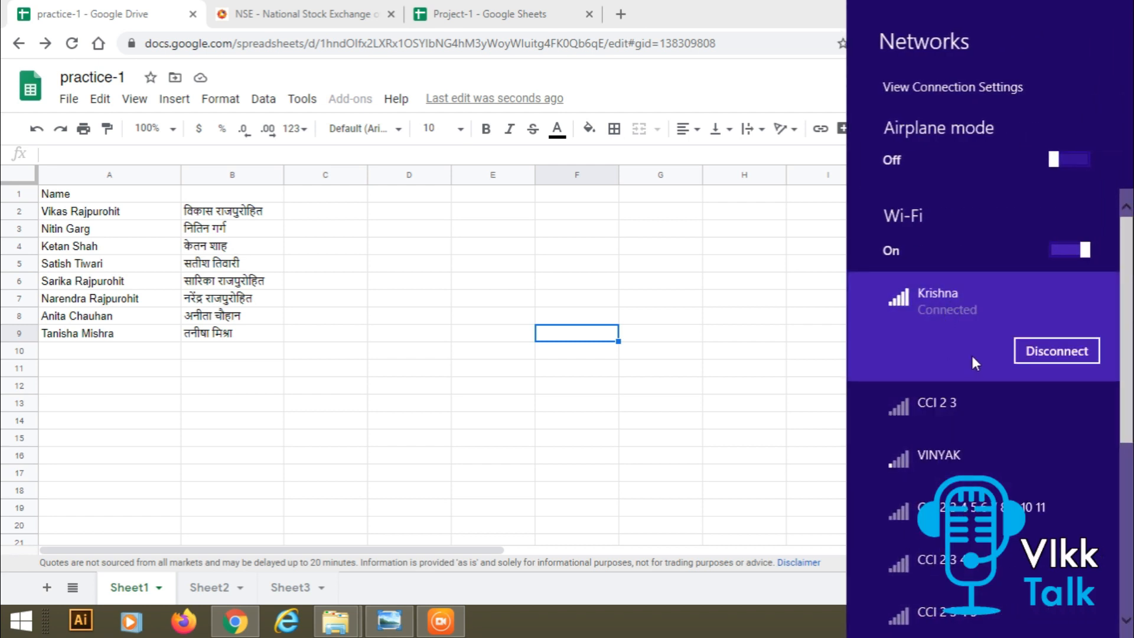
left_click(1059, 350)
left_click(778, 10)
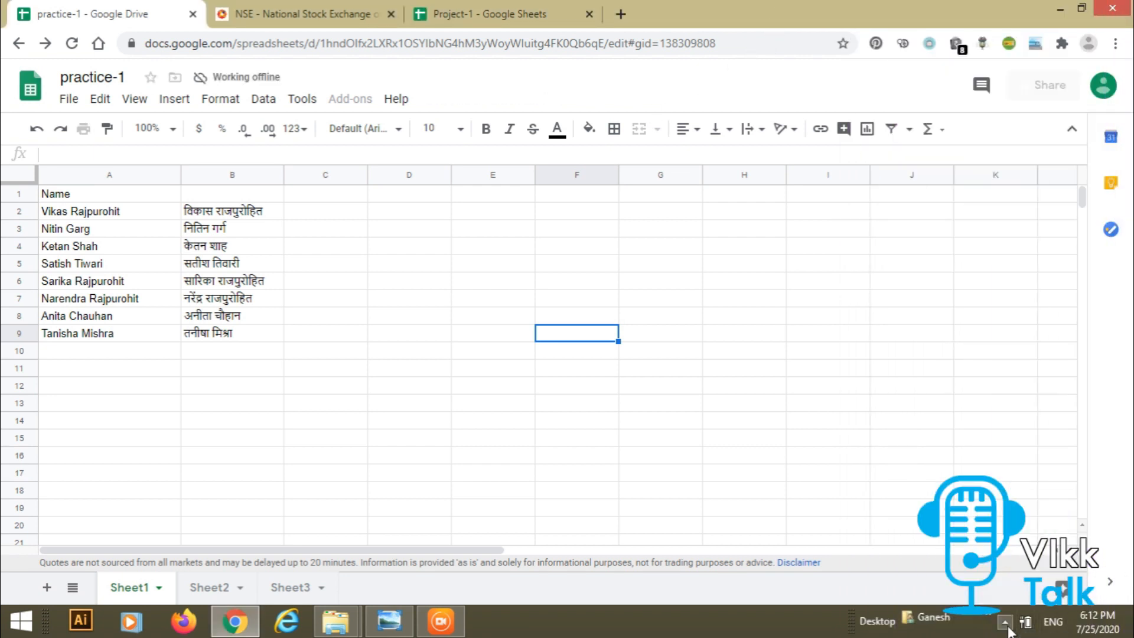
left_click(1006, 624)
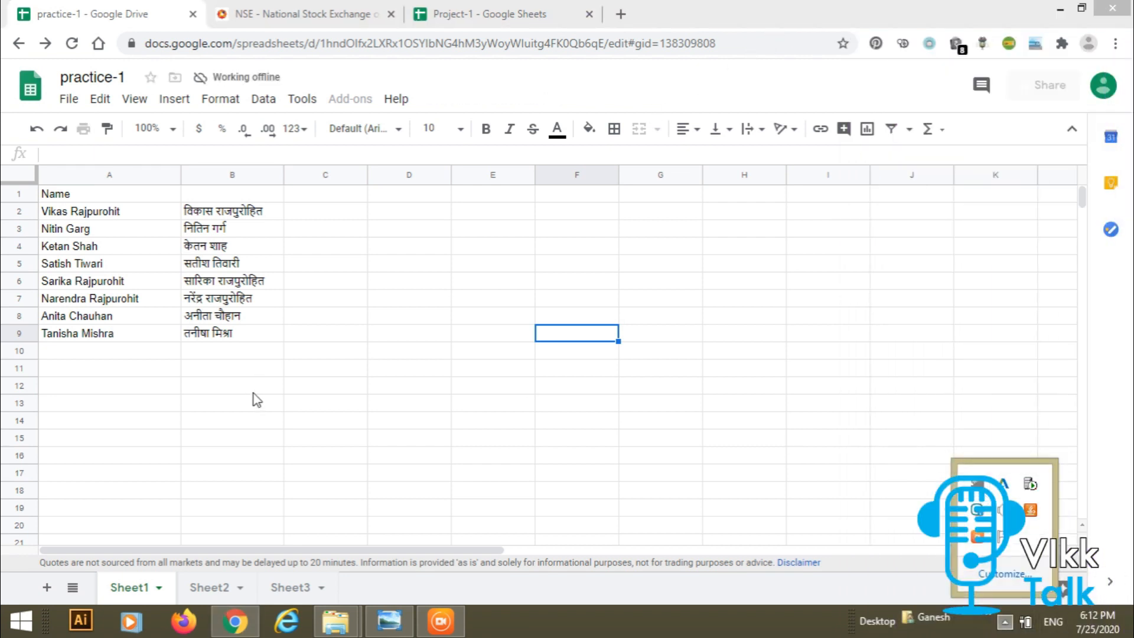
Step: Enter 25 in cell E7 and 10 in cell E8 of Sheet1
left_click(481, 304)
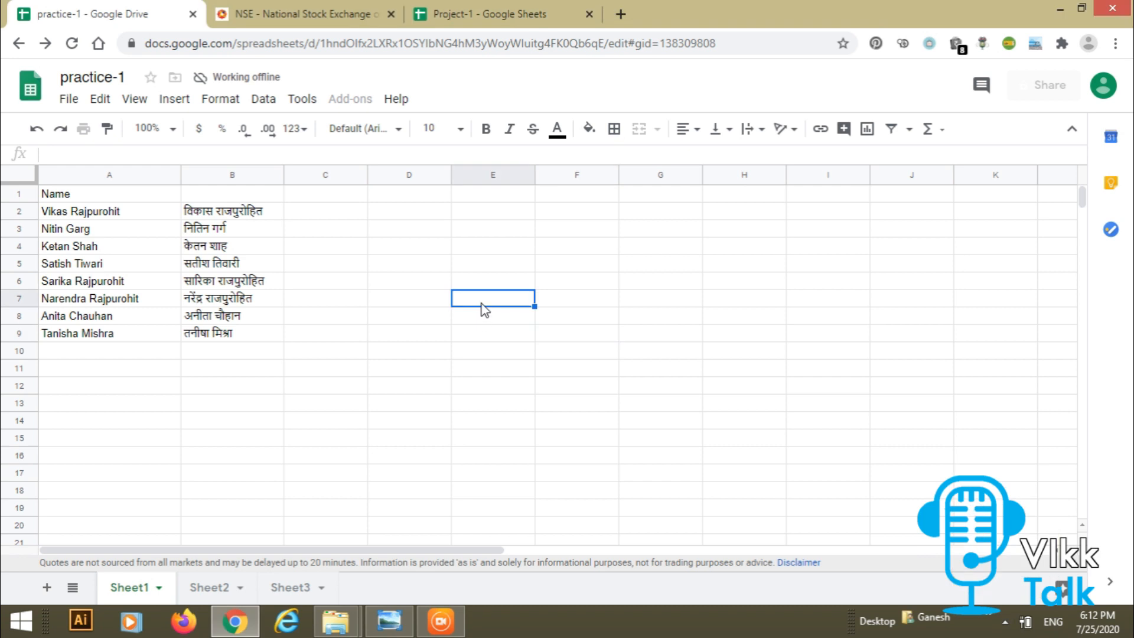
type("25")
key("Return")
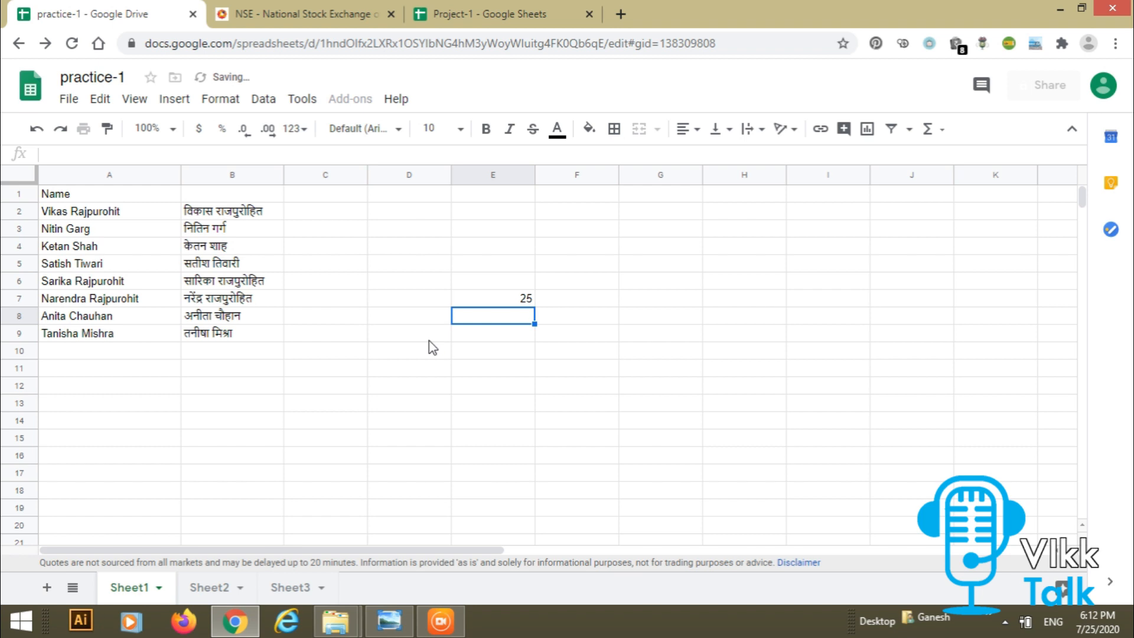
type("10")
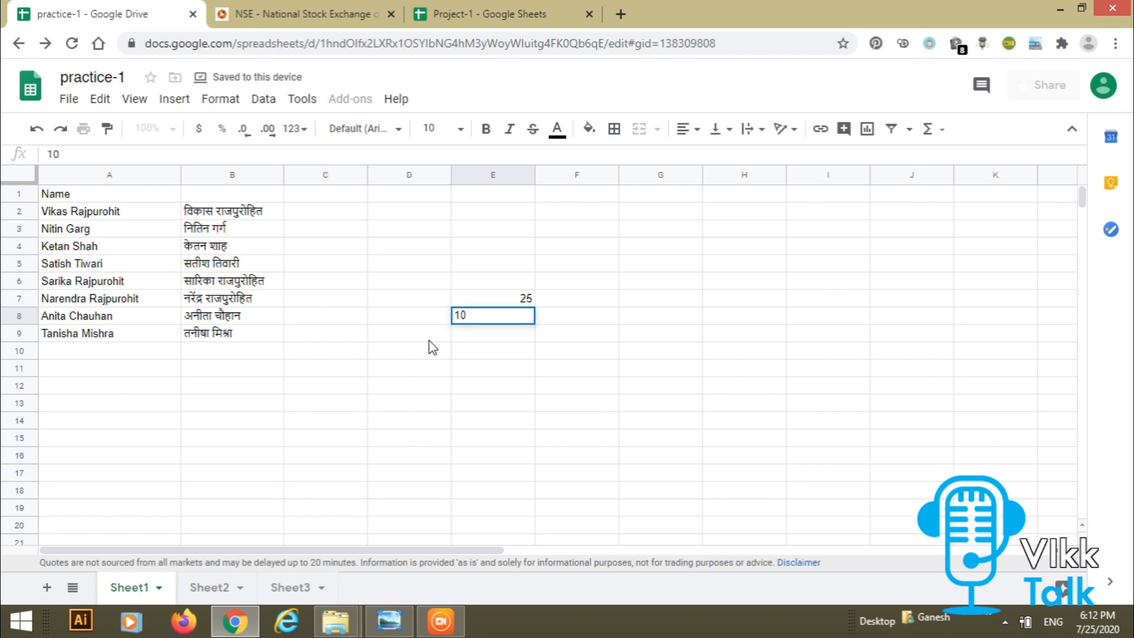
key("Return")
Step: Enter the formula =product(E7:E8) in E12 to multiply the two numbers
key("Return")
key("Return")
key("Return")
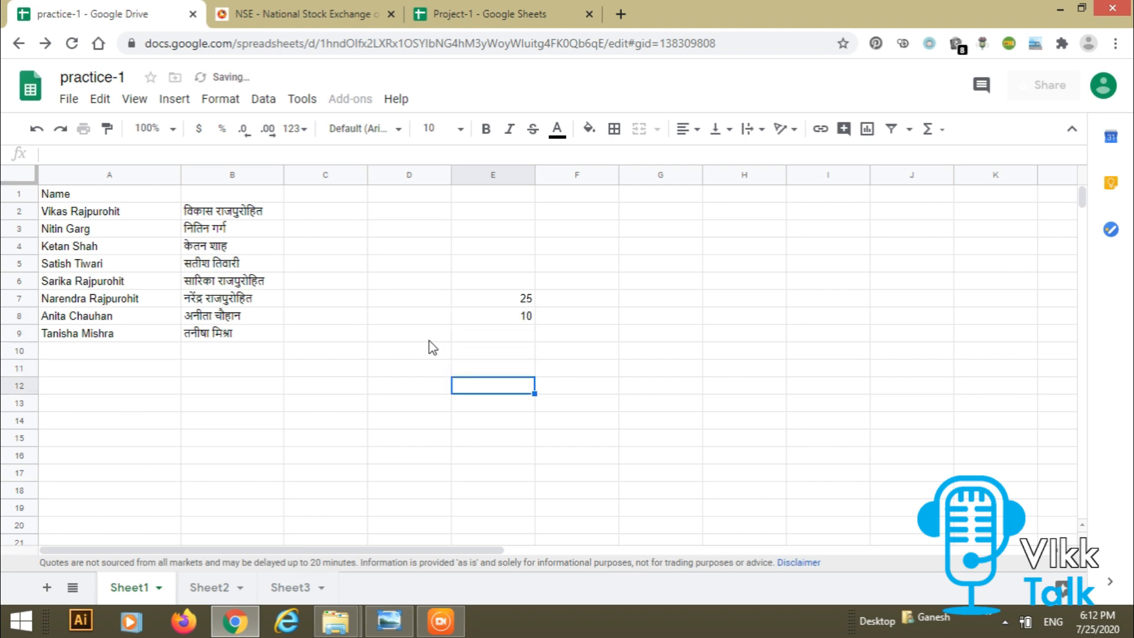
type("=pro")
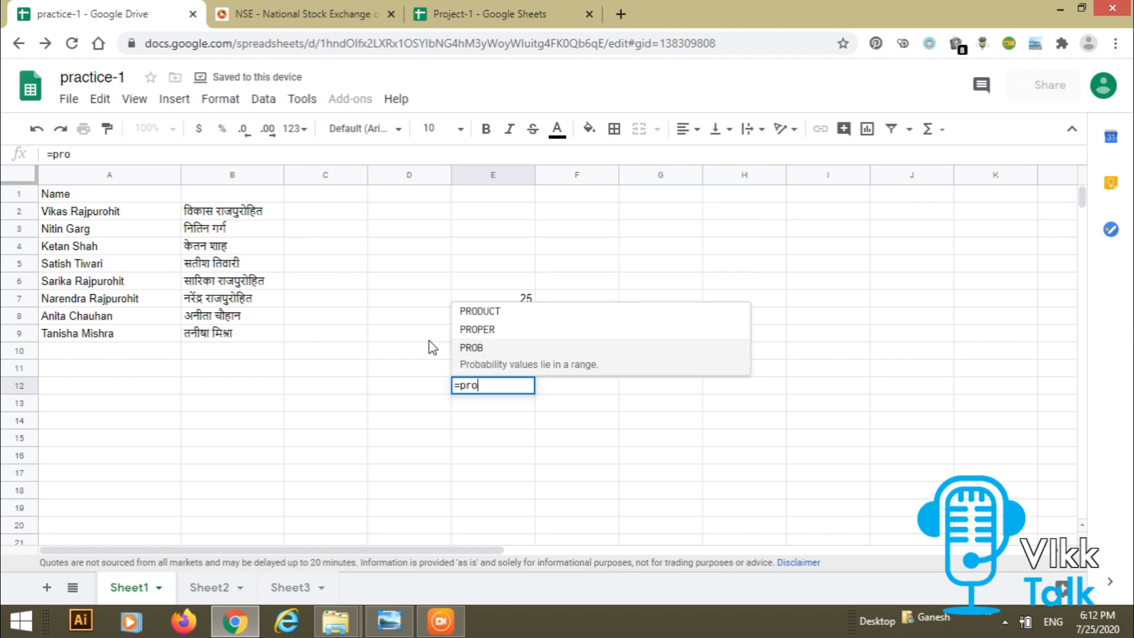
type("duct")
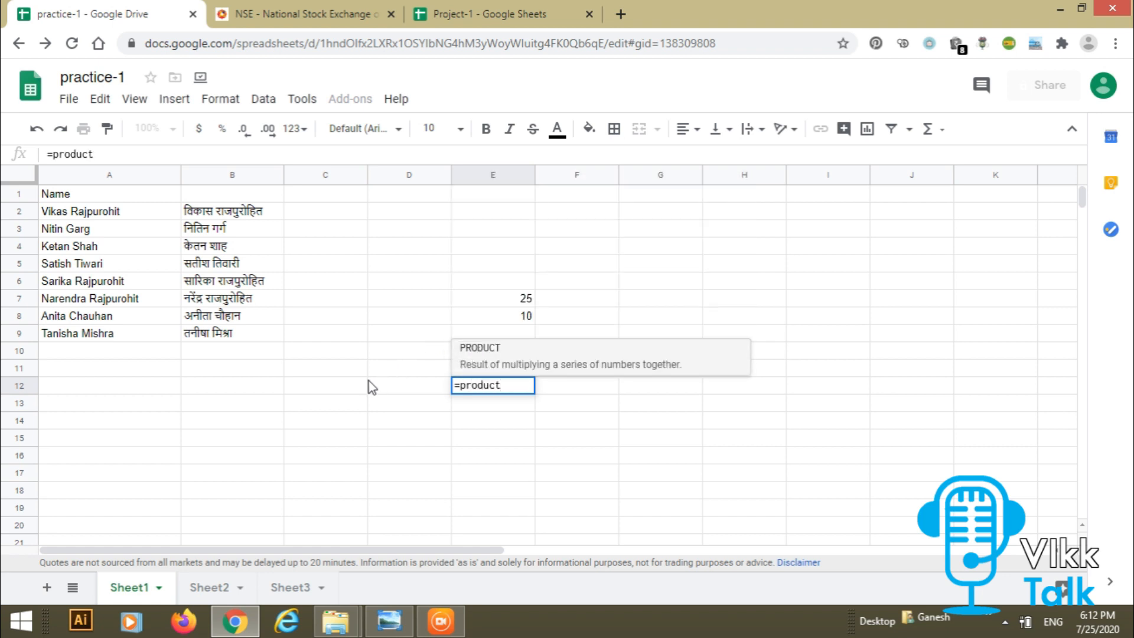
type("(")
left_click(495, 300)
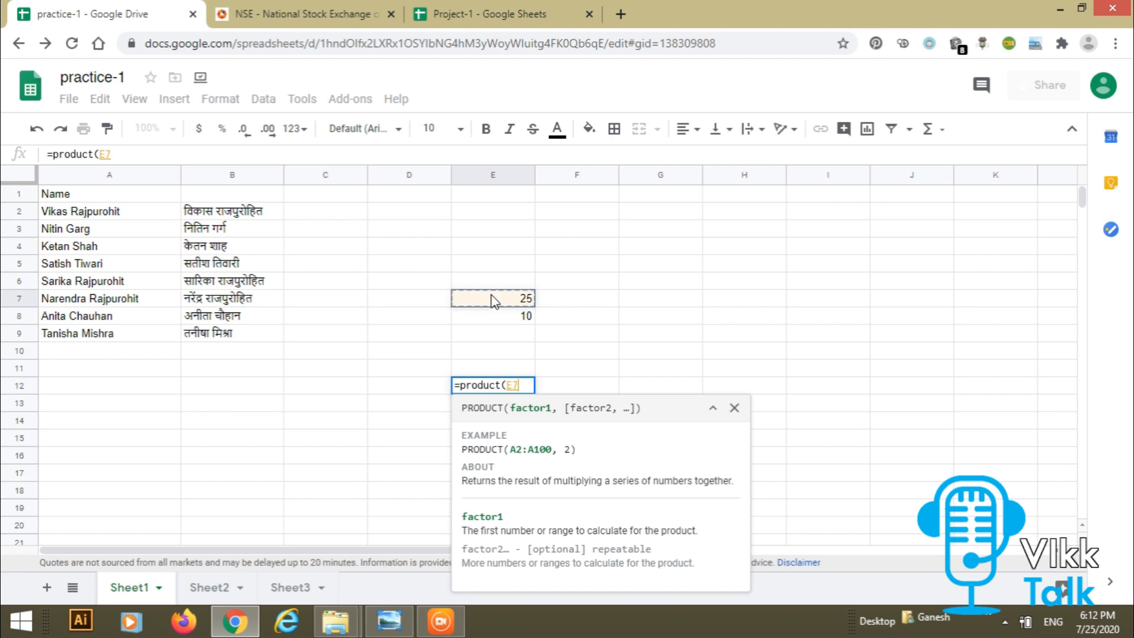
left_click_drag(495, 301, 494, 317)
type(")")
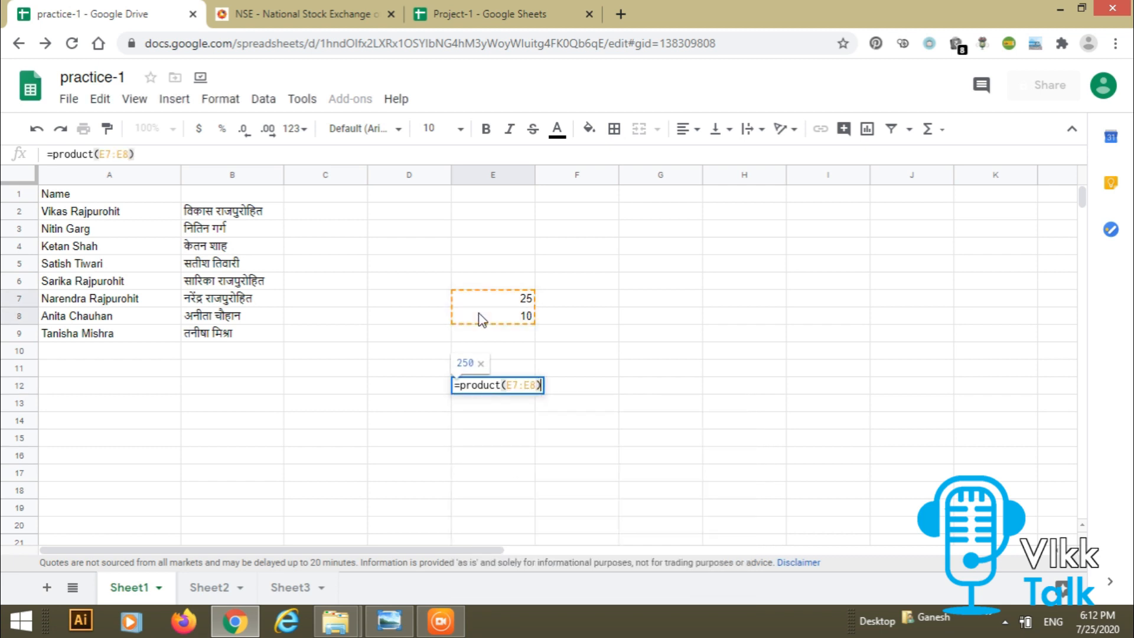
key("Return")
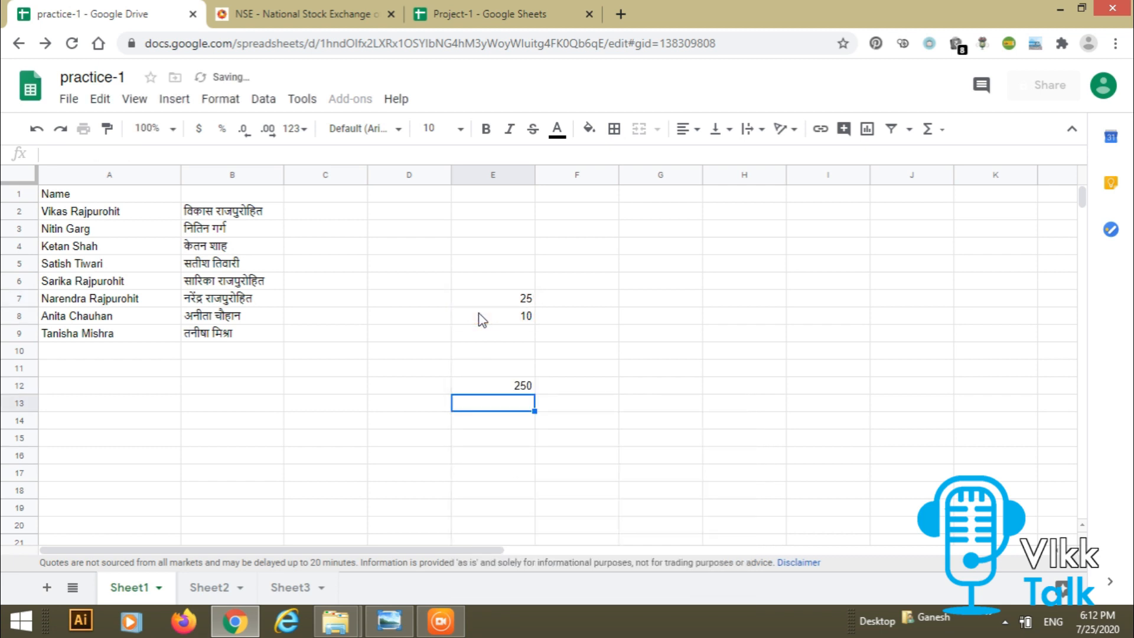
left_click(496, 384)
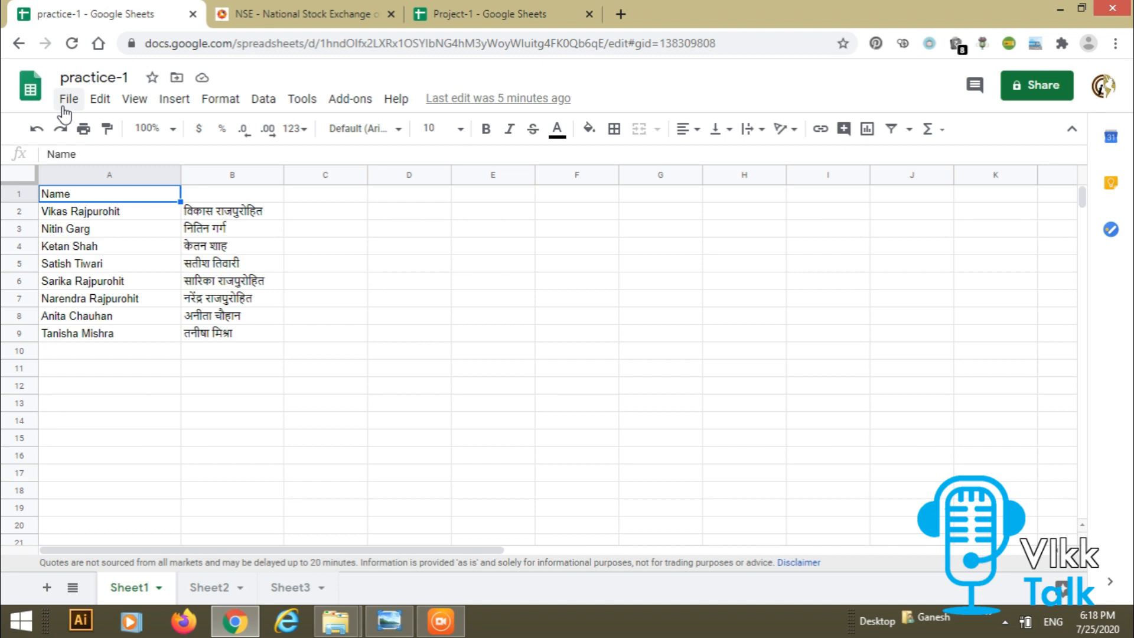
Step: Open the spreadsheet's version history and view the July 25, 1:08 PM version
left_click(68, 100)
mouse_move(145, 372)
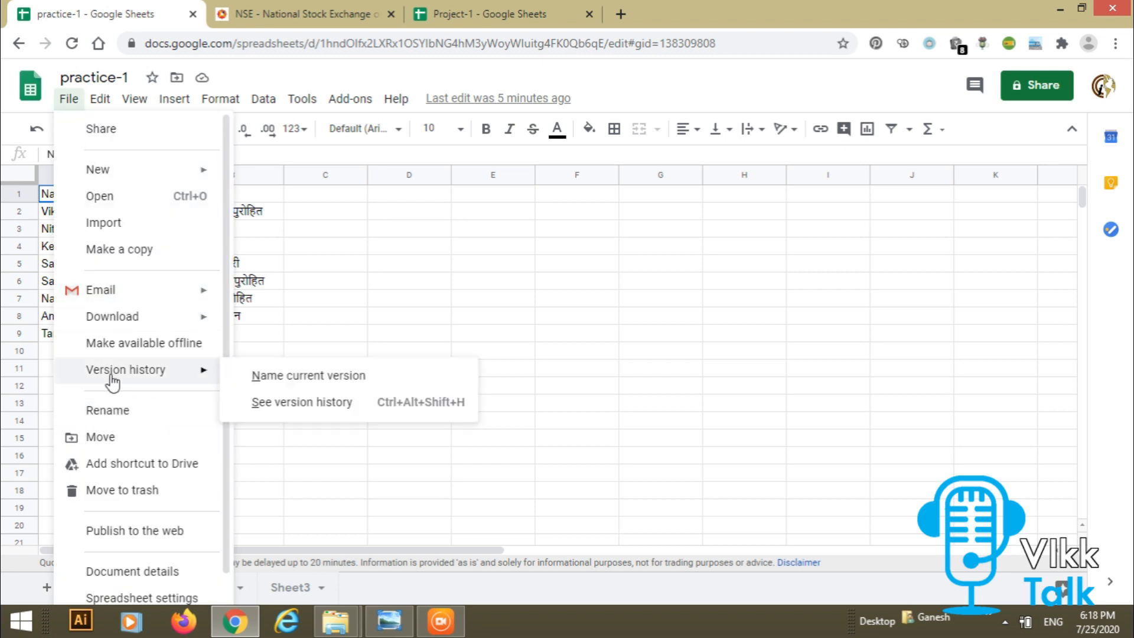
left_click(310, 405)
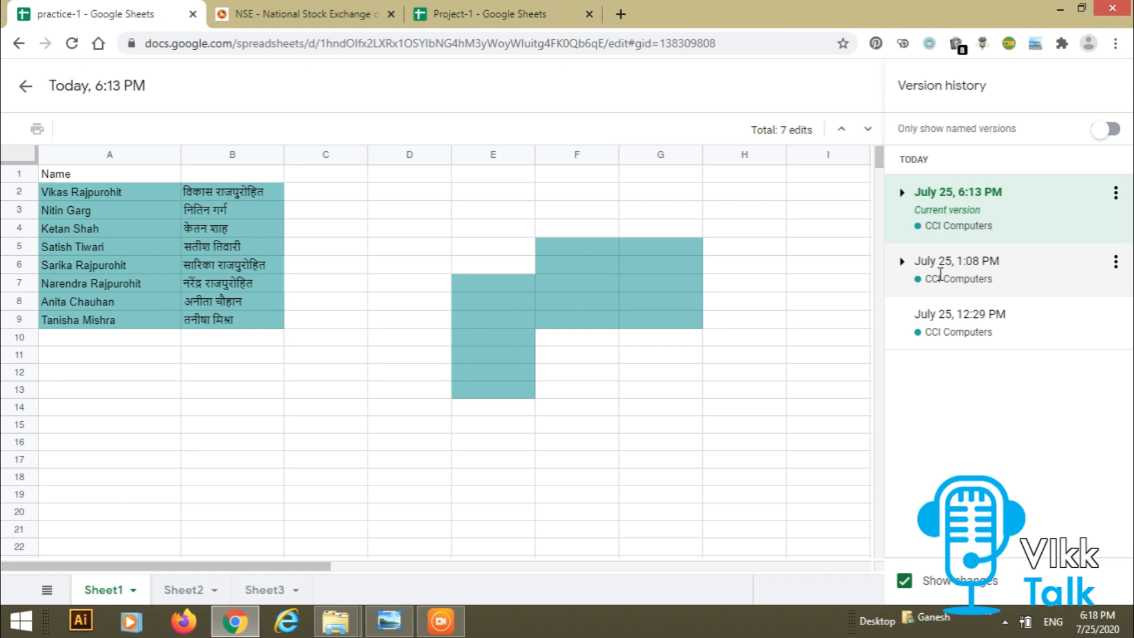
left_click(978, 277)
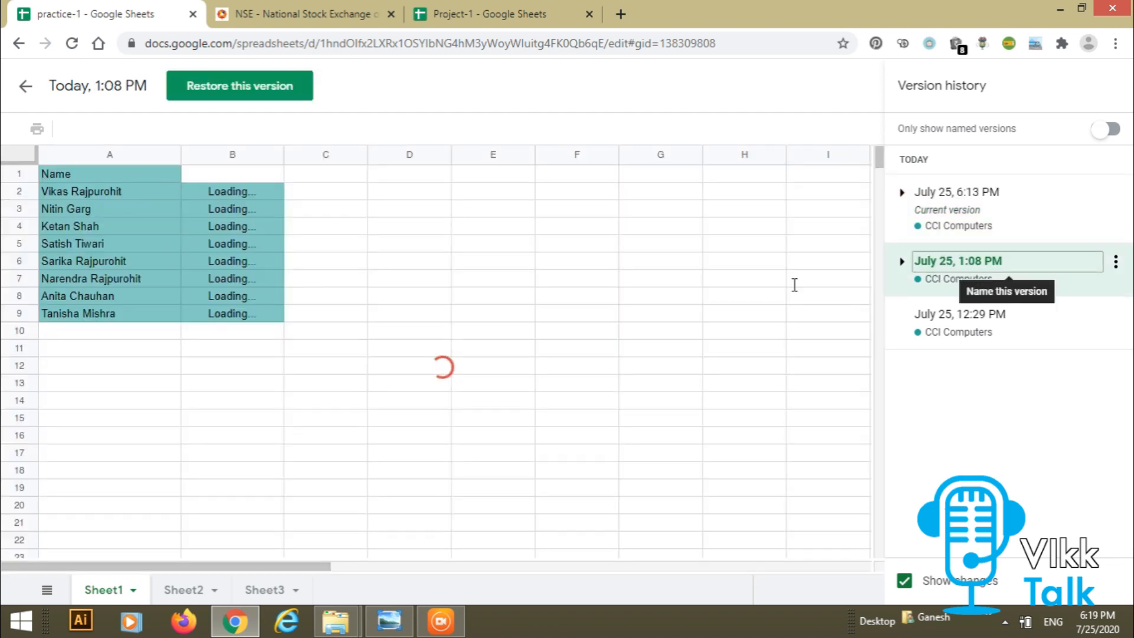